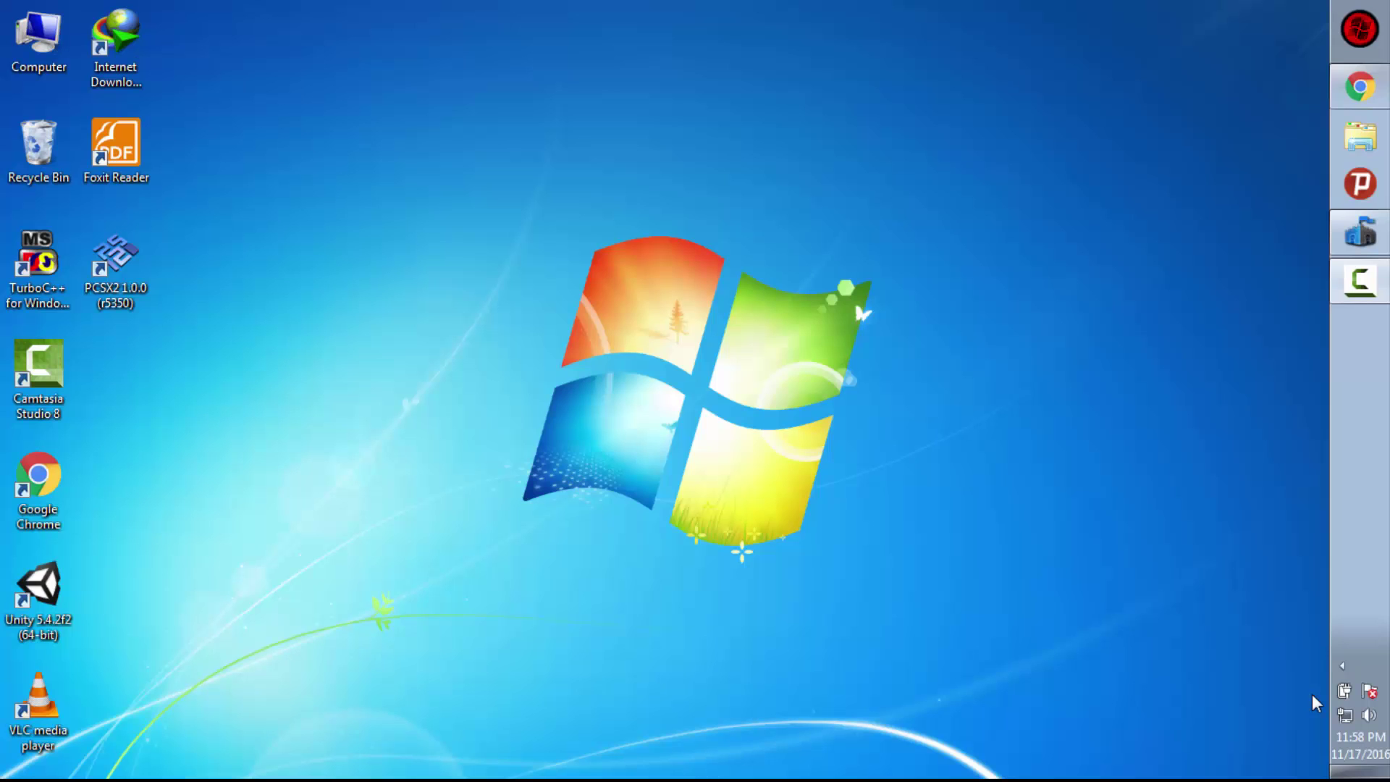
Step: Start Notepad from the Run prompt and write the note 'wallpaper <256kb'
{"action": "key", "text": "super+r"}
{"action": "type", "text": "note"}
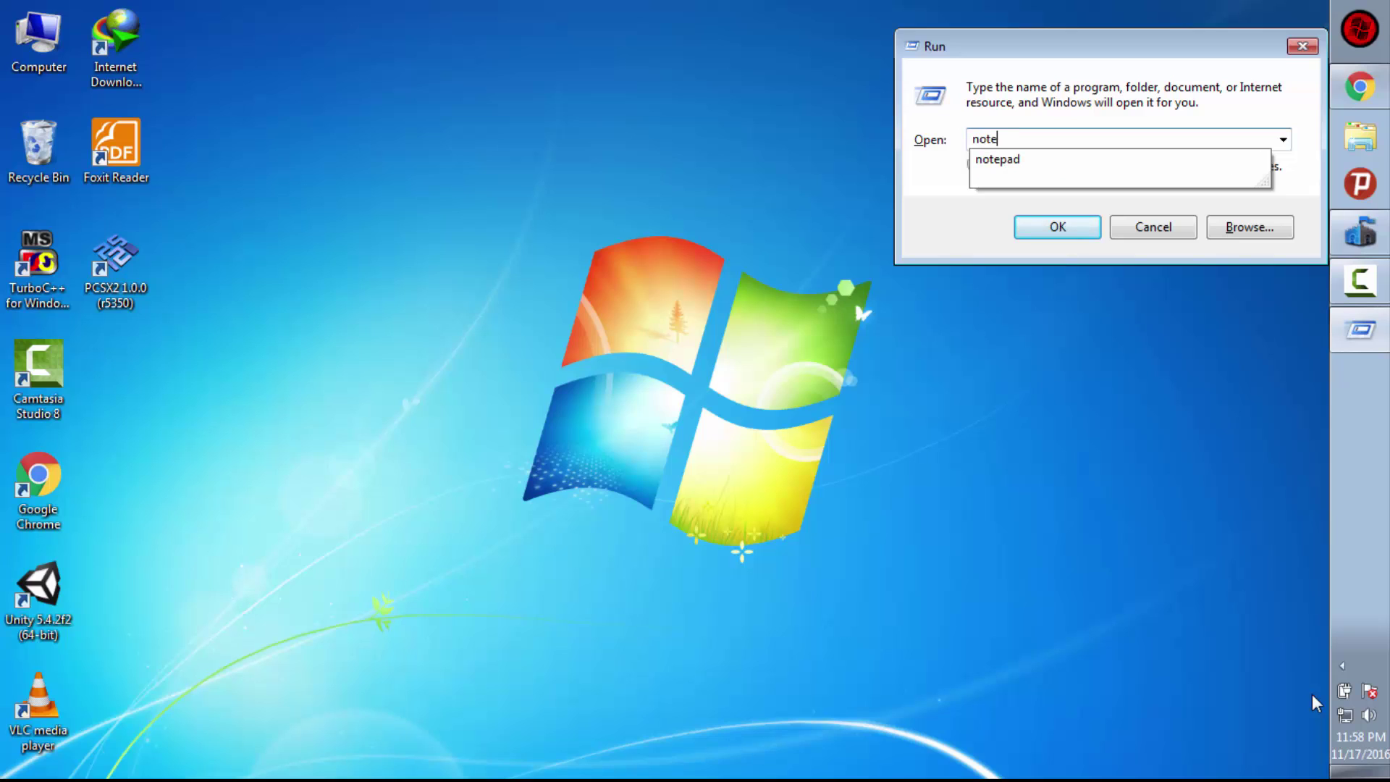
{"action": "type", "text": "[pad"}
{"action": "key", "text": "Return"}
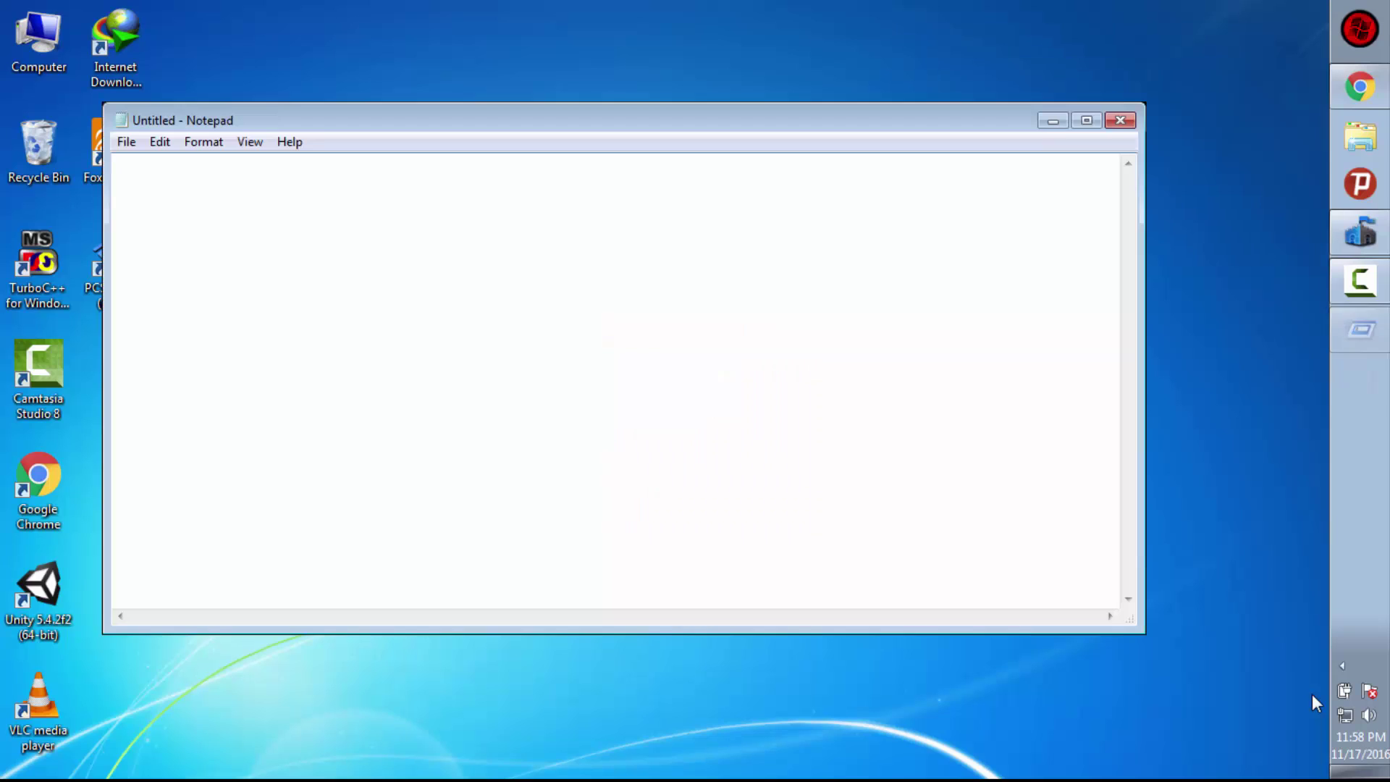
{"action": "type", "text": "w"}
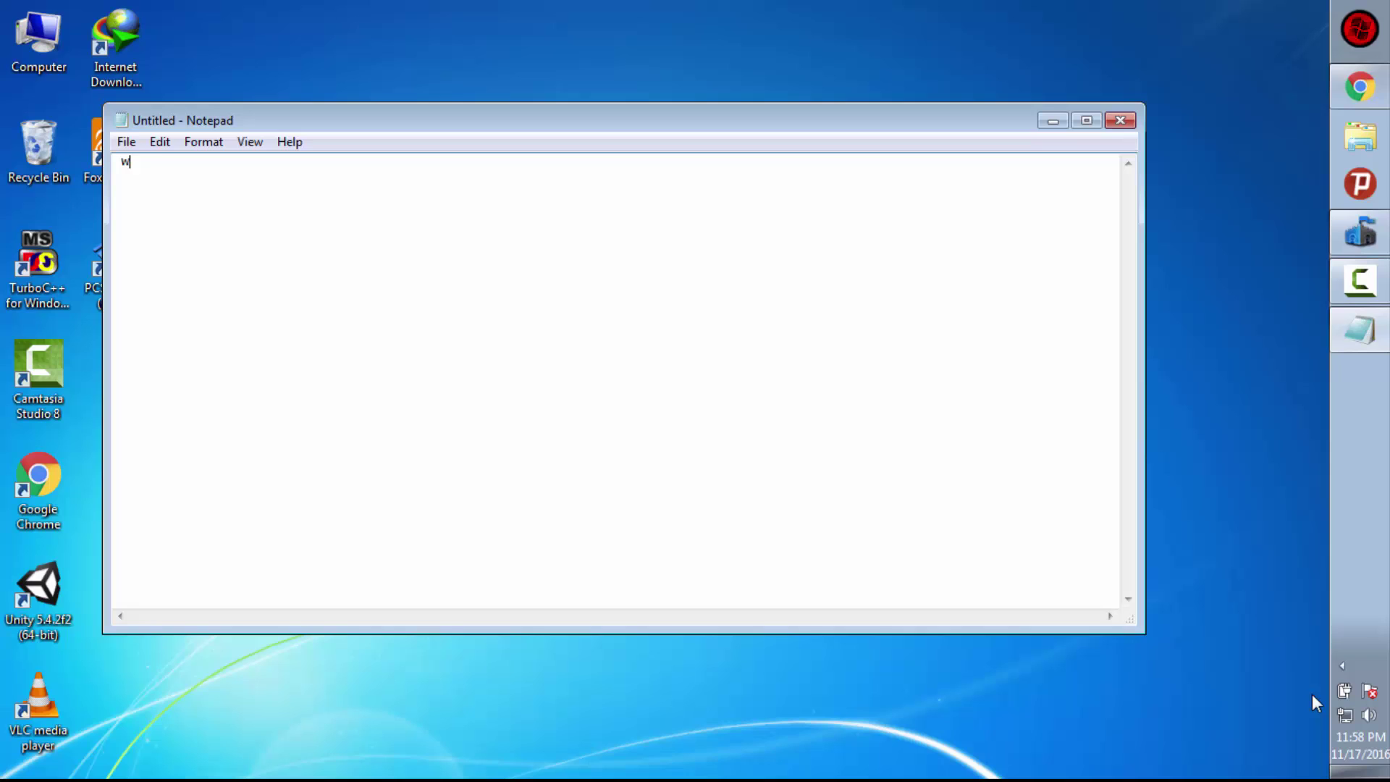
{"action": "type", "text": "allpaper <256"}
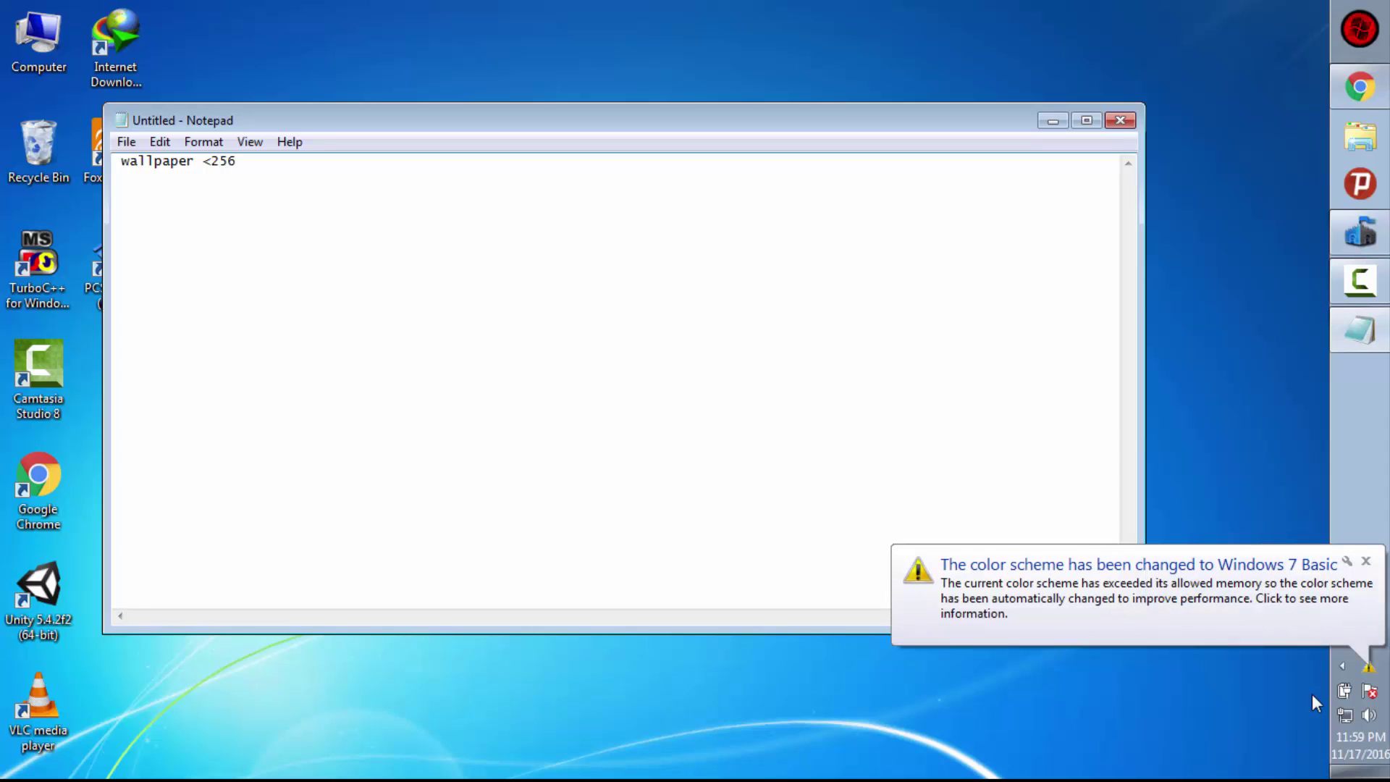
{"action": "type", "text": "kb"}
{"action": "left_click", "coordinate": [1366, 561]}
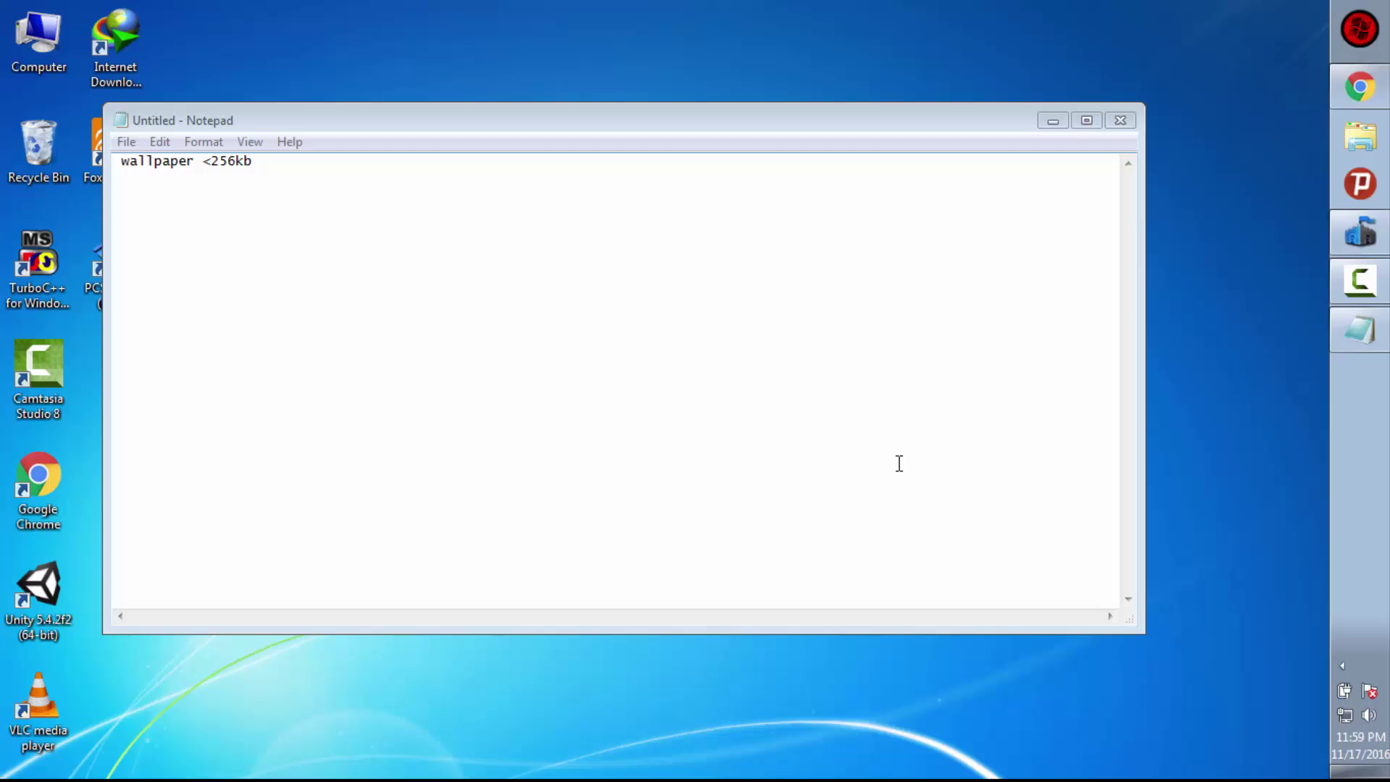
{"action": "left_click", "coordinate": [350, 208]}
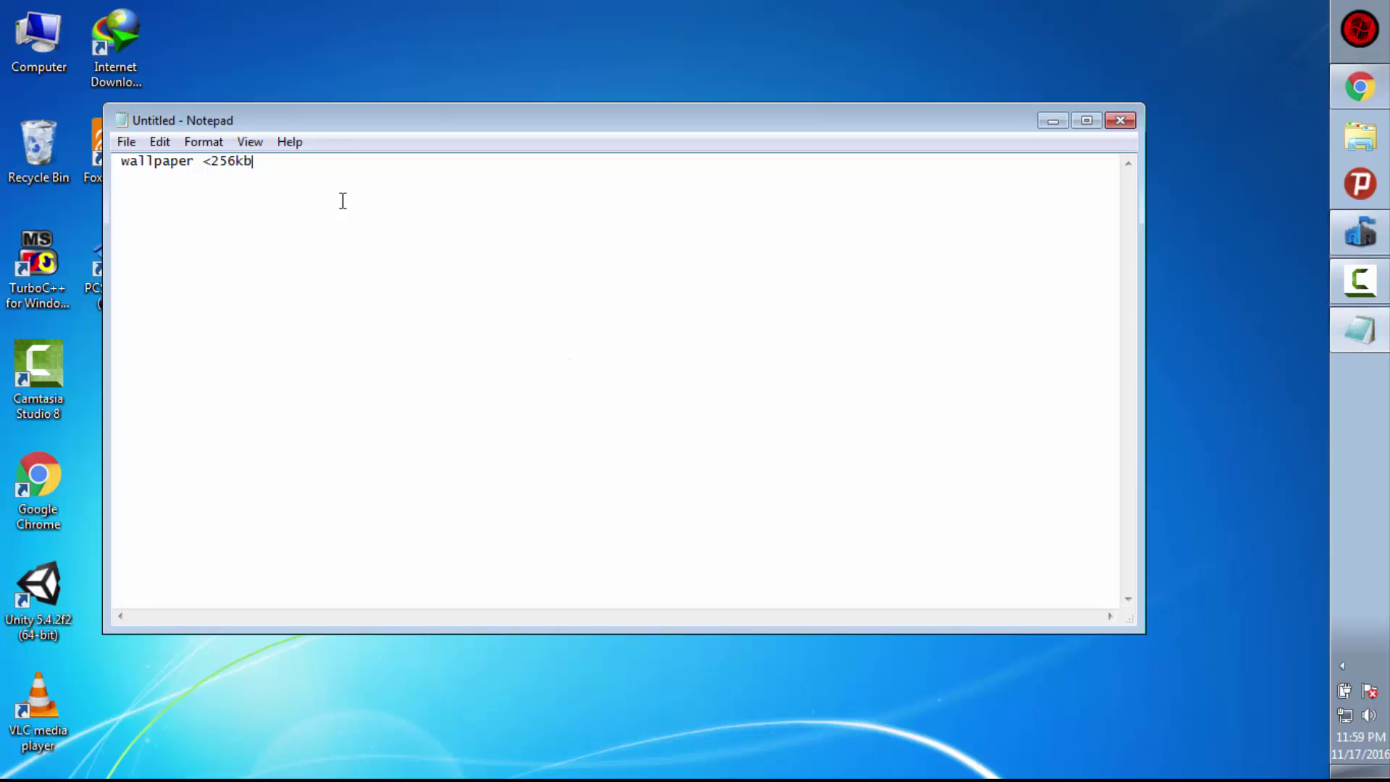
Step: Maximise Notepad, look over the 256kb size limit, then close the note without saving
{"action": "left_click", "coordinate": [218, 166]}
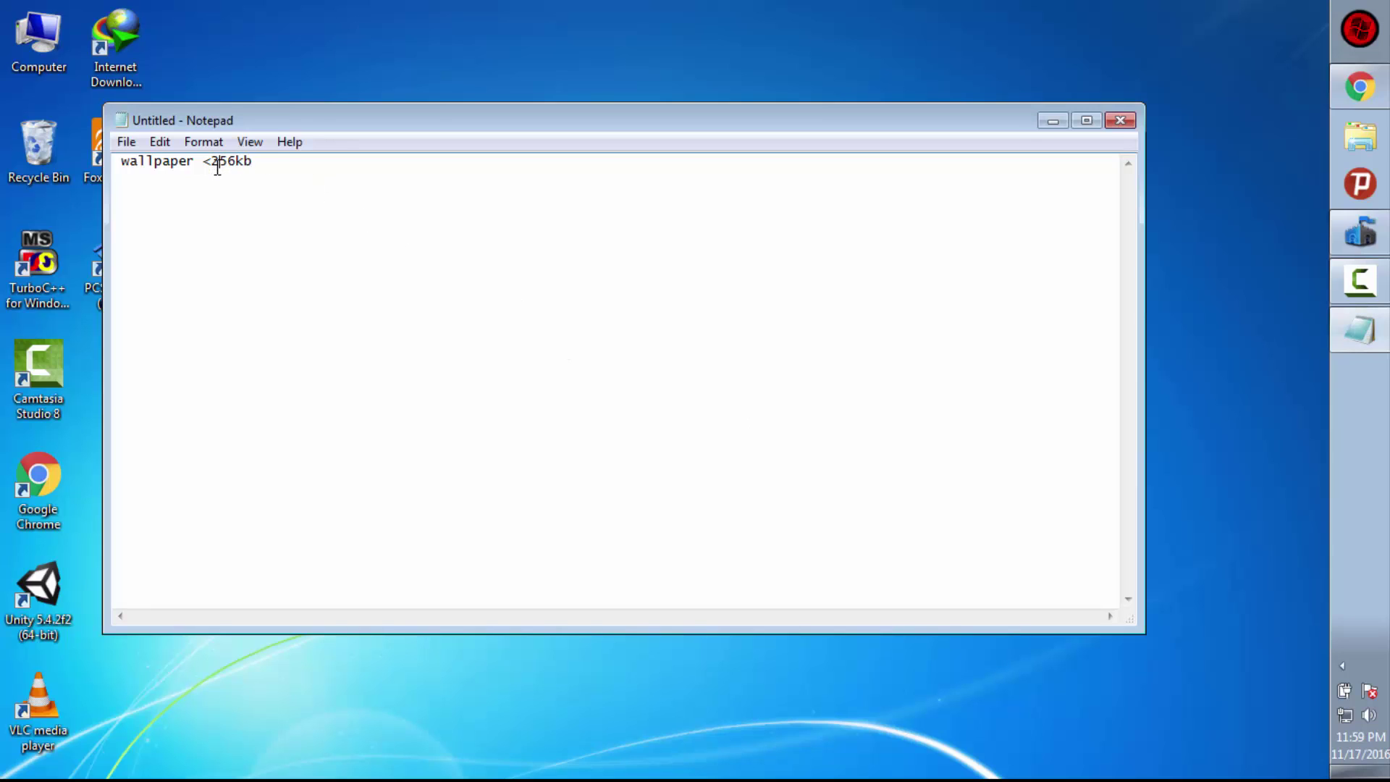
{"action": "double_click", "coordinate": [286, 118]}
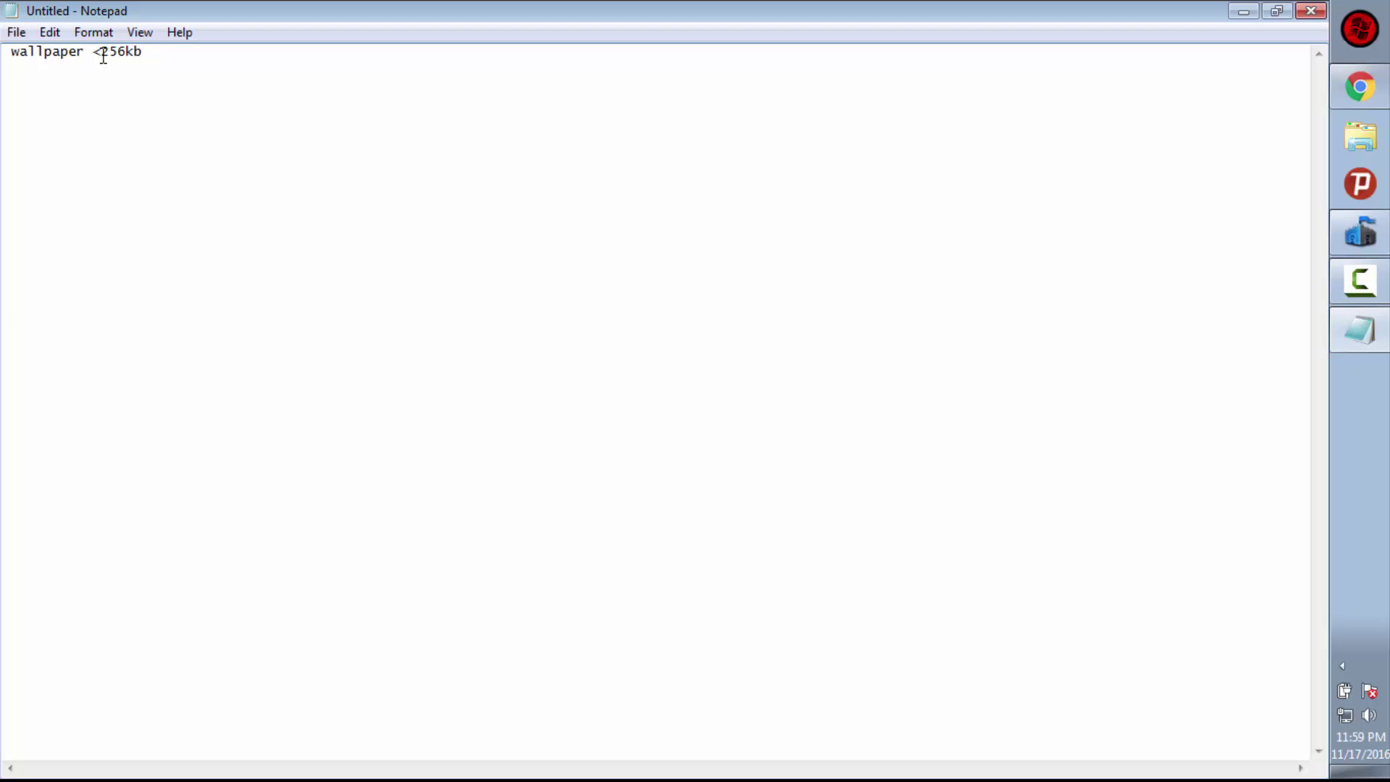
{"action": "left_click", "coordinate": [102, 56]}
{"action": "double_click", "coordinate": [114, 57]}
{"action": "left_click", "coordinate": [165, 57]}
{"action": "left_click", "coordinate": [1312, 11]}
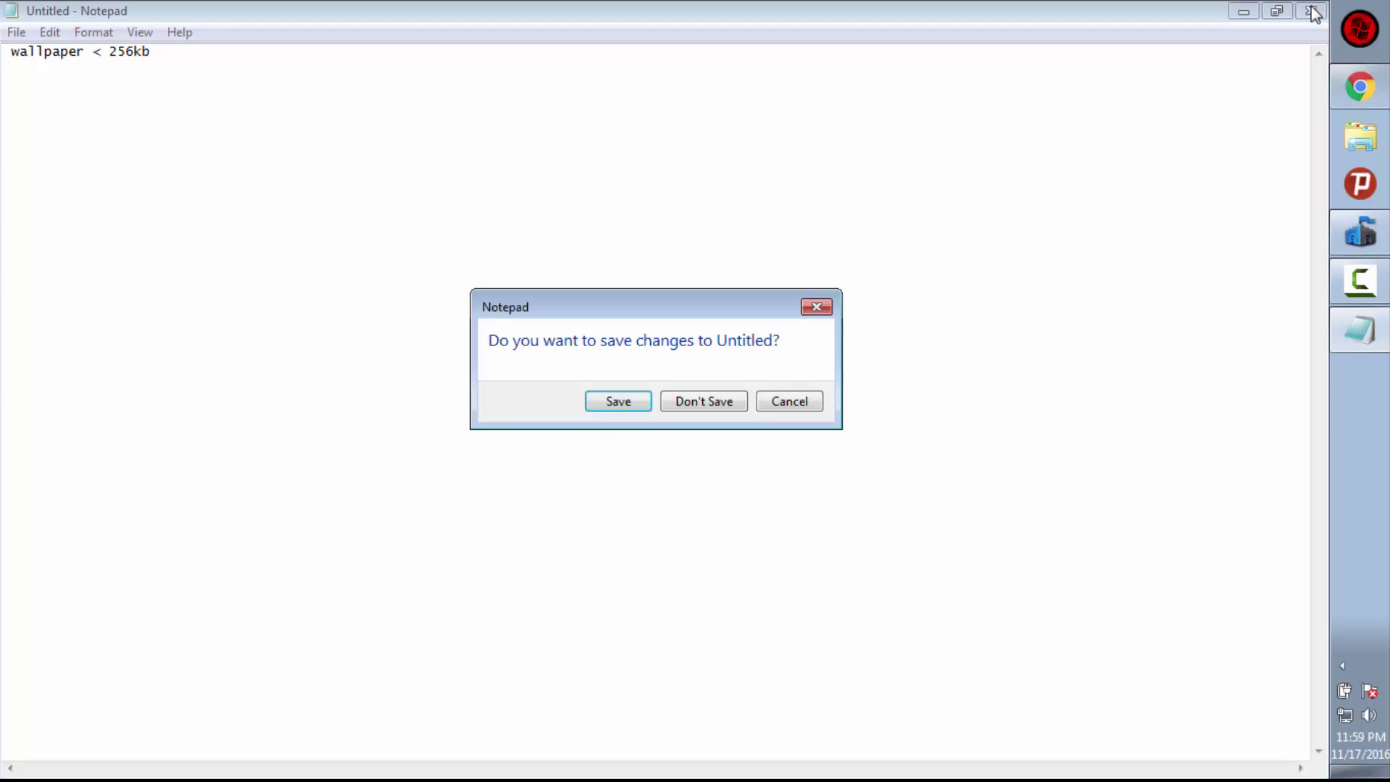
{"action": "left_click", "coordinate": [704, 403]}
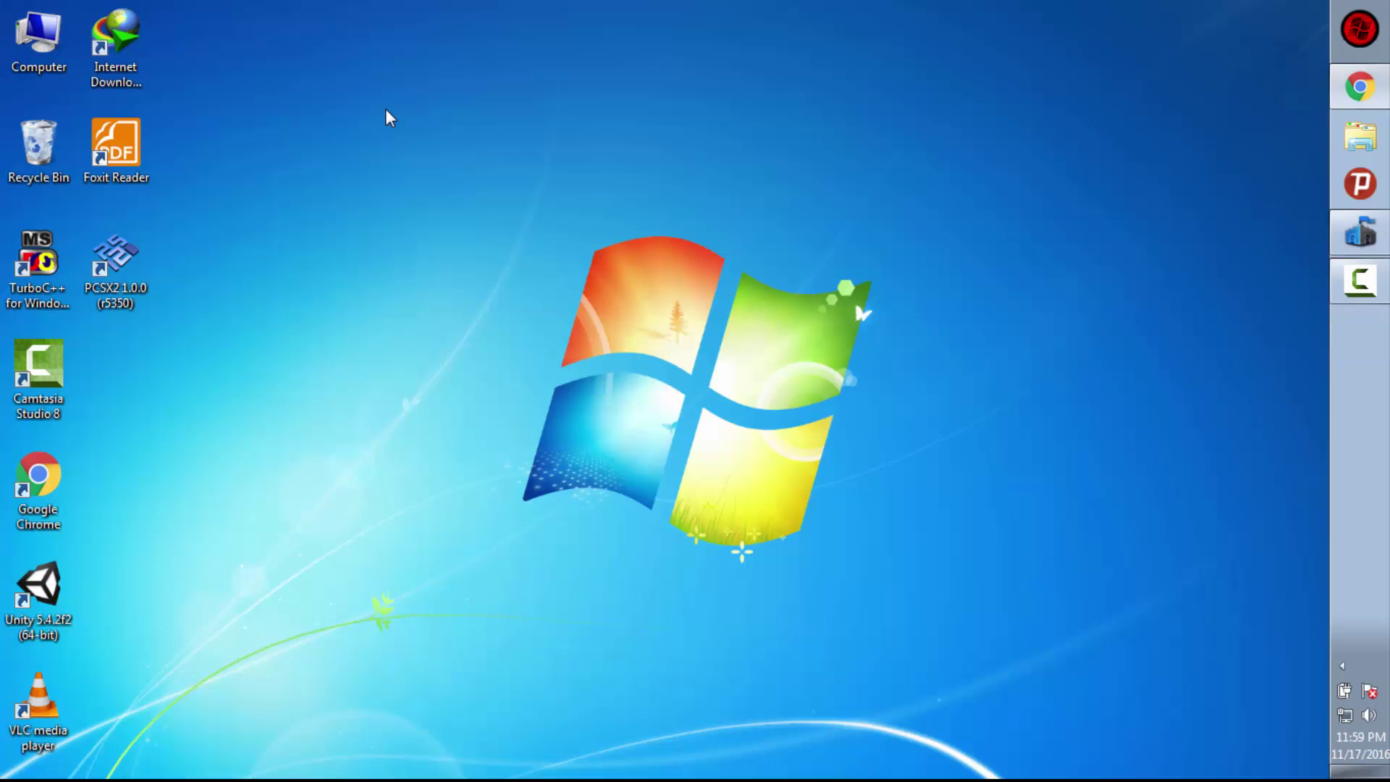
Step: Launch Registry Editor with regedit and expand HKEY_LOCAL_MACHINE and SOFTWARE
{"action": "left_click", "coordinate": [1359, 28]}
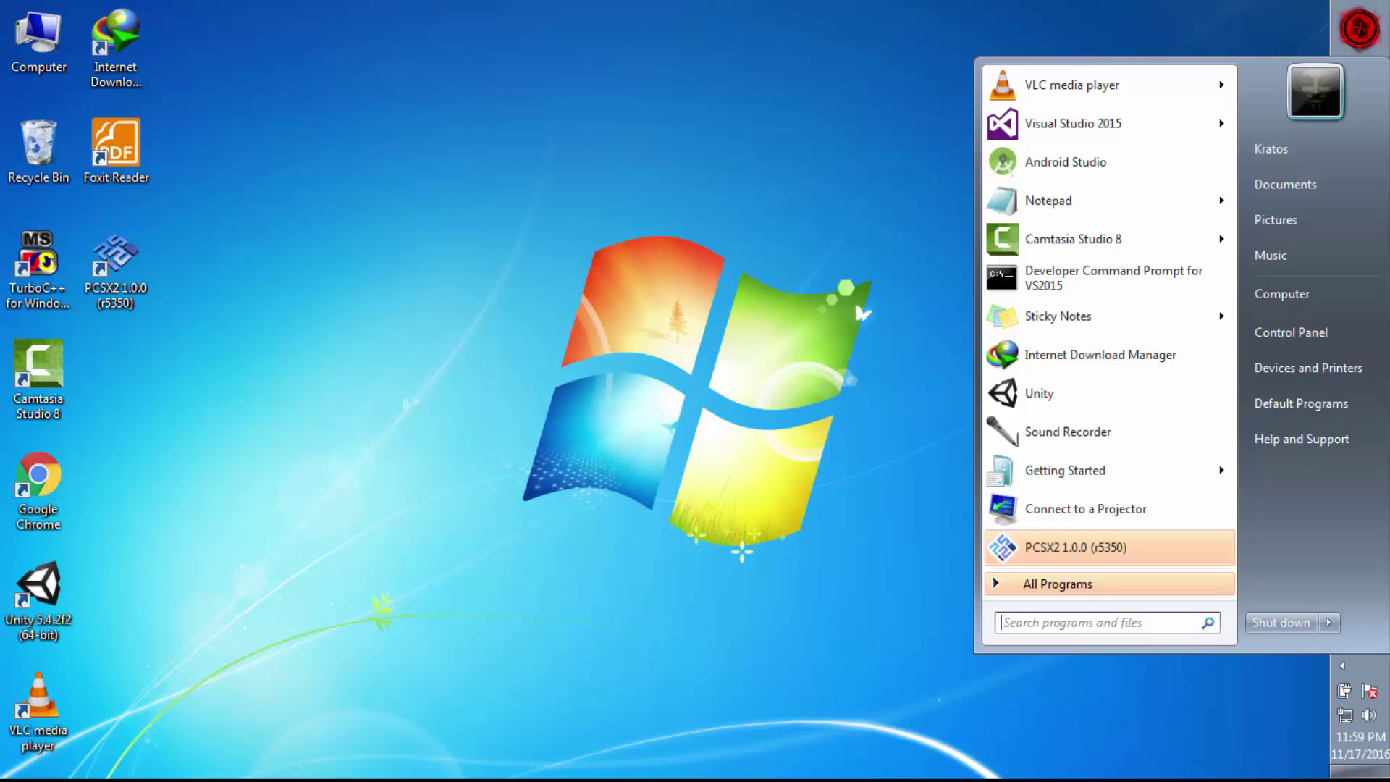
{"action": "type", "text": "re"}
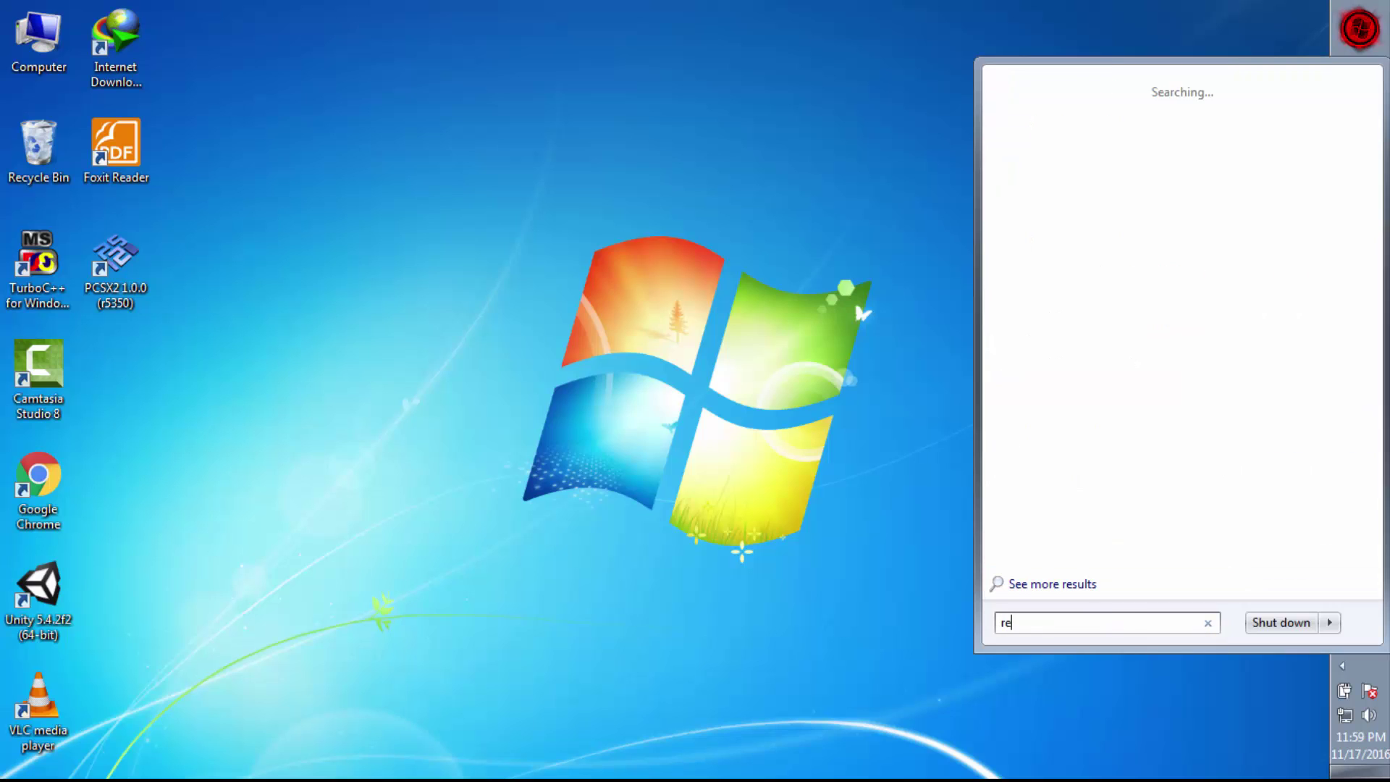
{"action": "type", "text": "gedit"}
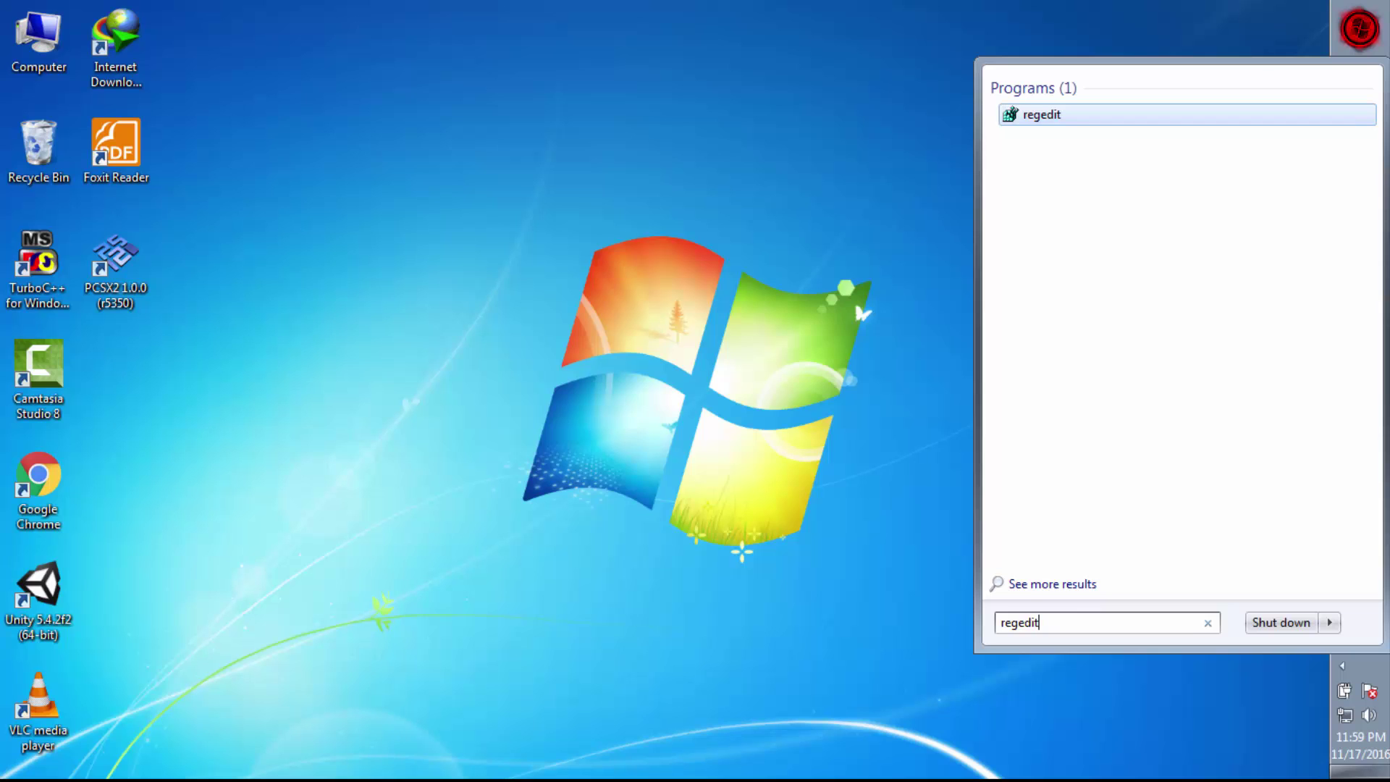
{"action": "key", "text": "Return"}
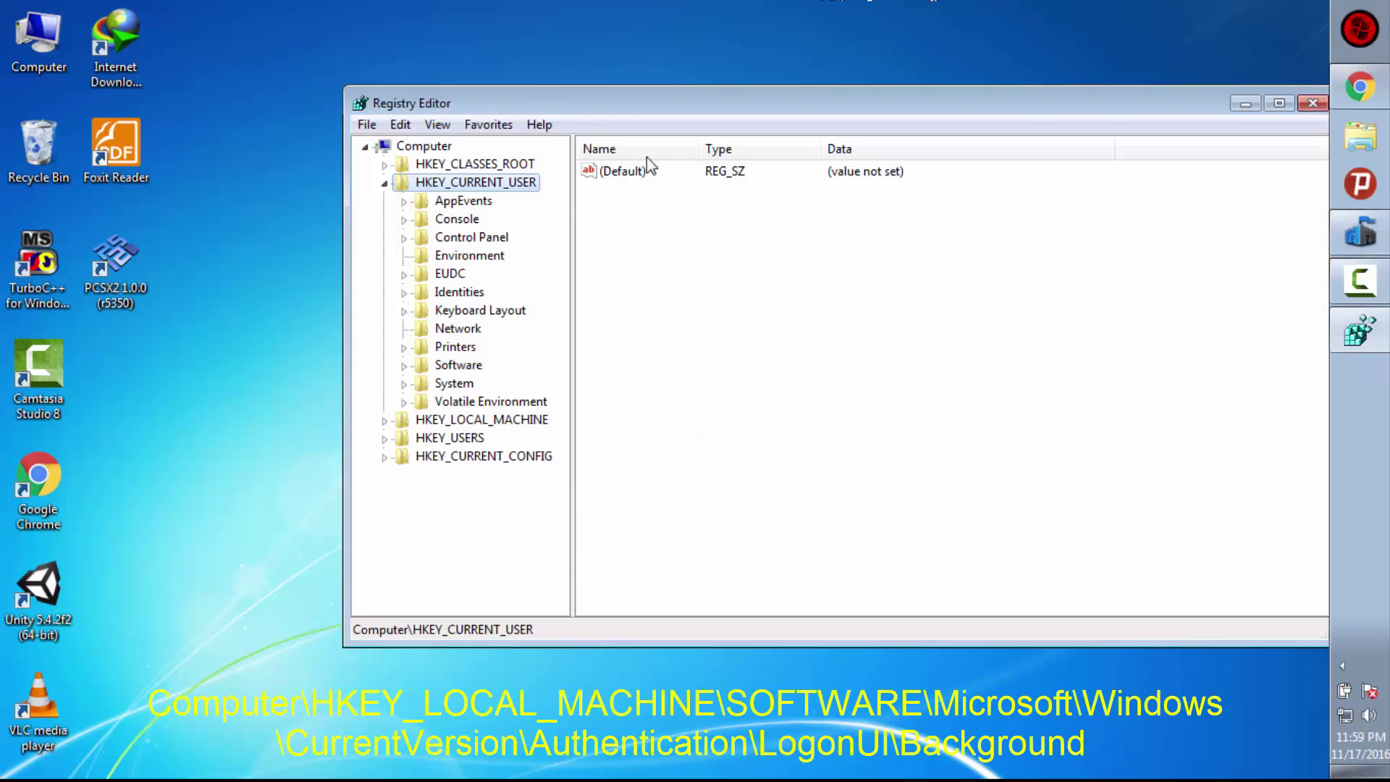
{"action": "left_click", "coordinate": [386, 184]}
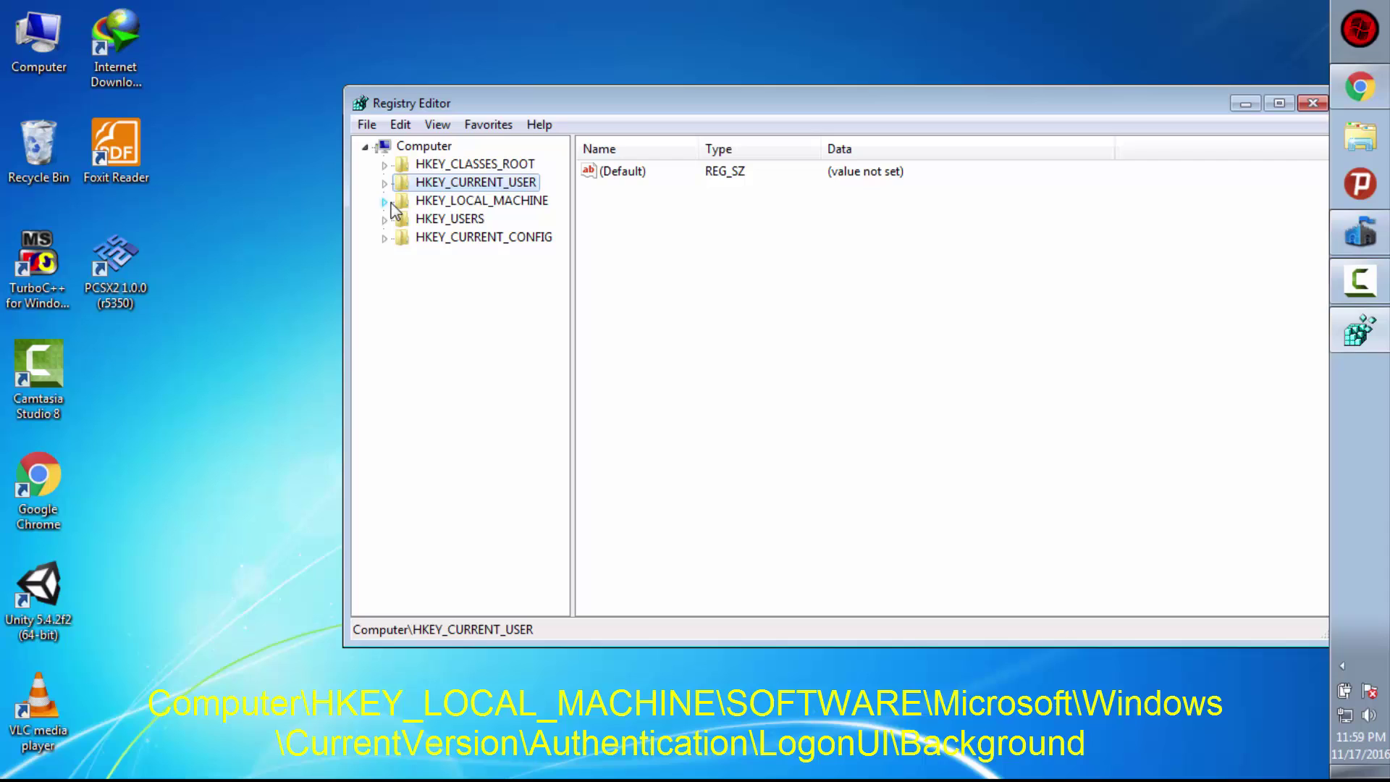
{"action": "left_click", "coordinate": [385, 202]}
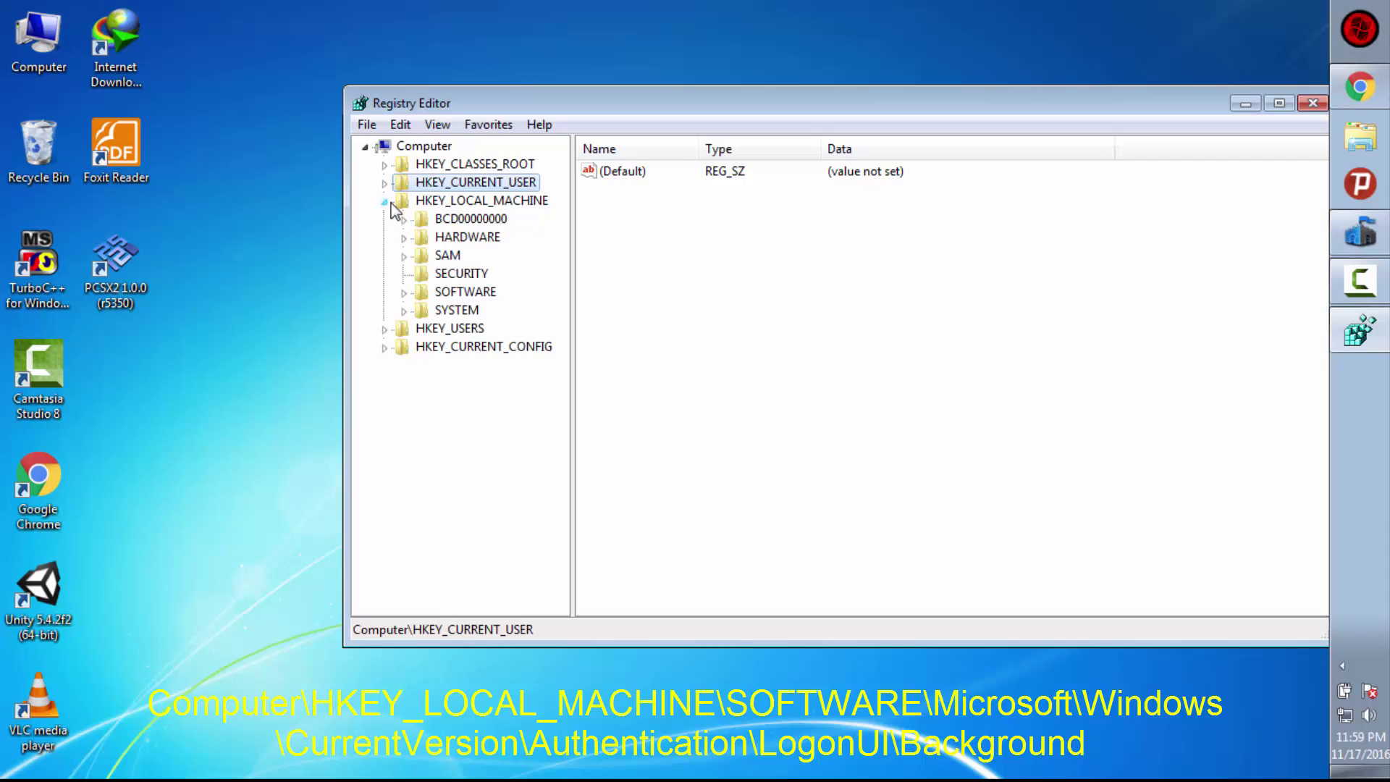
{"action": "left_click", "coordinate": [405, 293]}
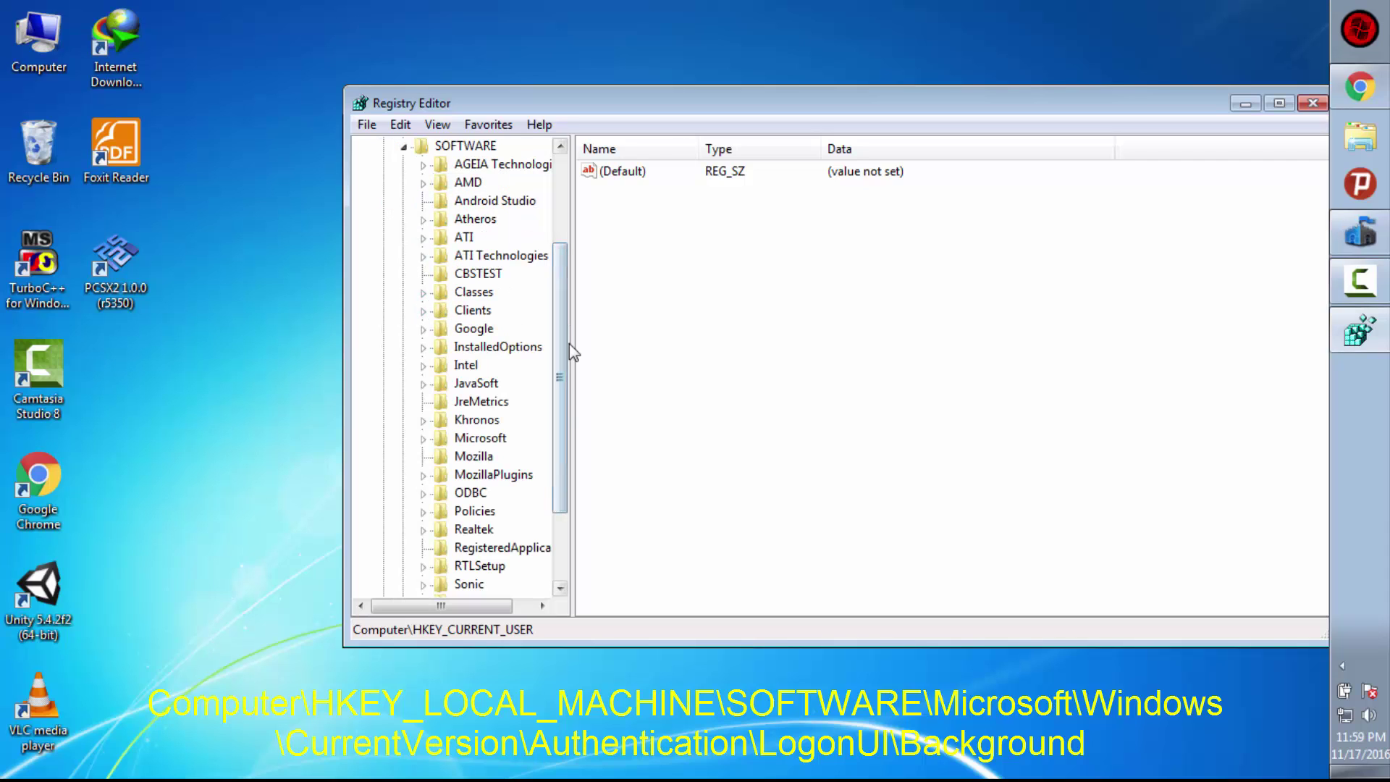
Step: Expand Microsoft, then Windows, then CurrentVersion to list its subkeys
{"action": "left_click_drag", "start_coordinate": [562, 449], "coordinate": [562, 466]}
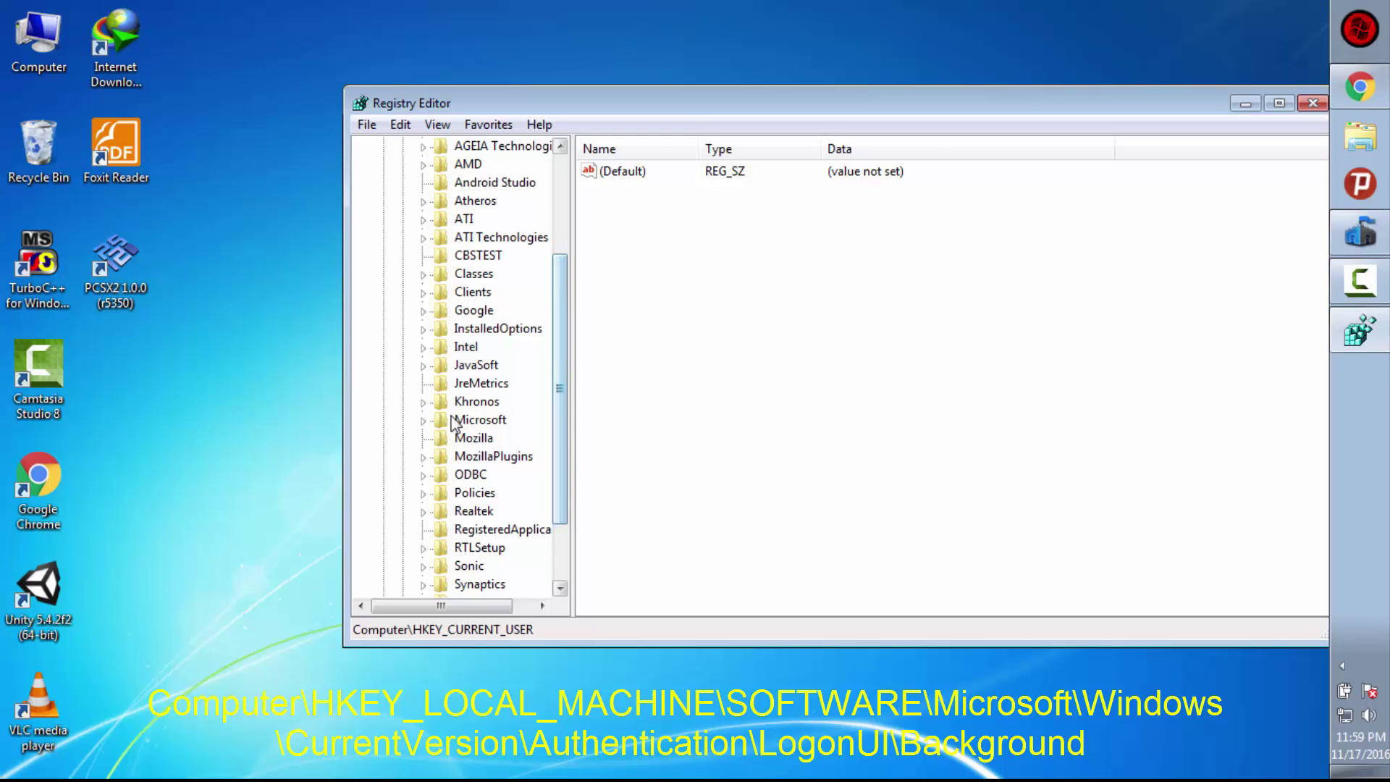
{"action": "left_click", "coordinate": [424, 422]}
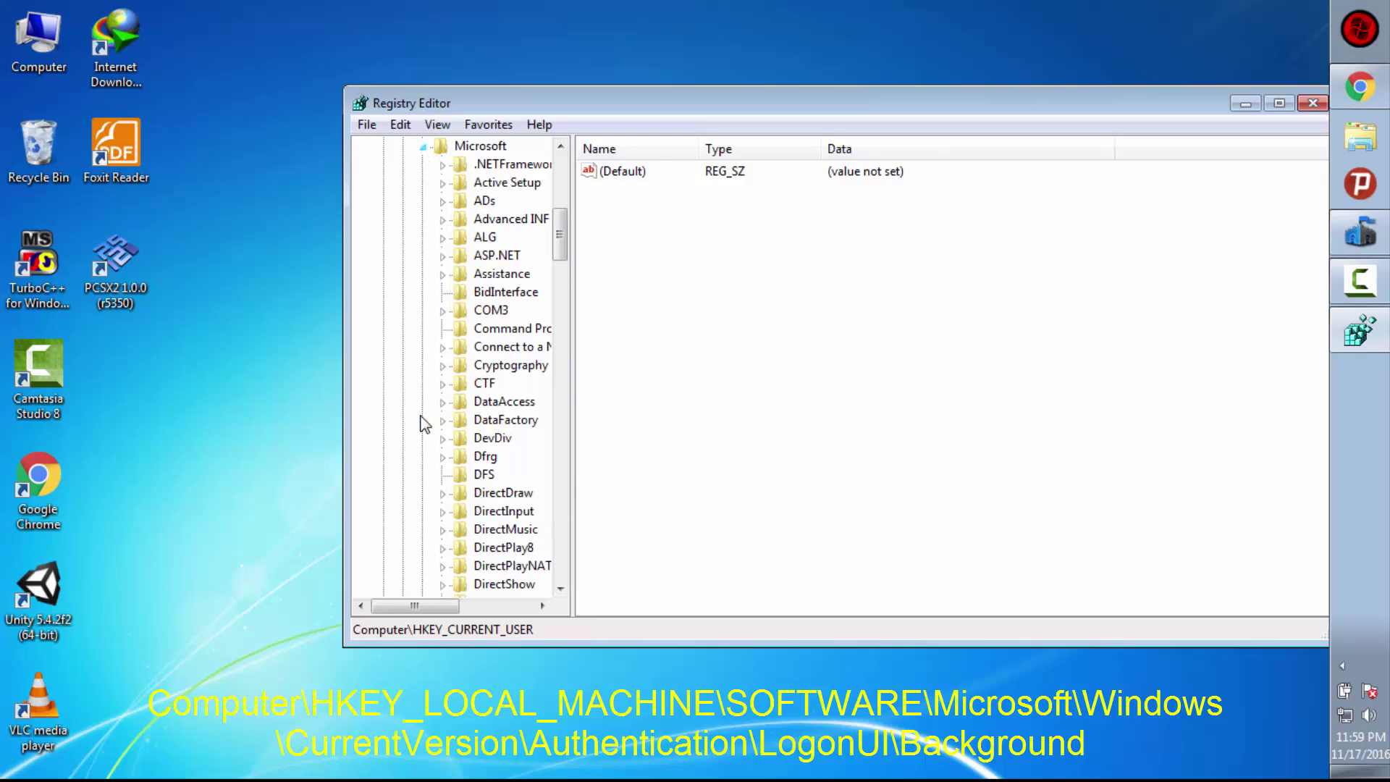
{"action": "left_click", "coordinate": [547, 215]}
{"action": "left_click_drag", "start_coordinate": [555, 222], "coordinate": [569, 529]}
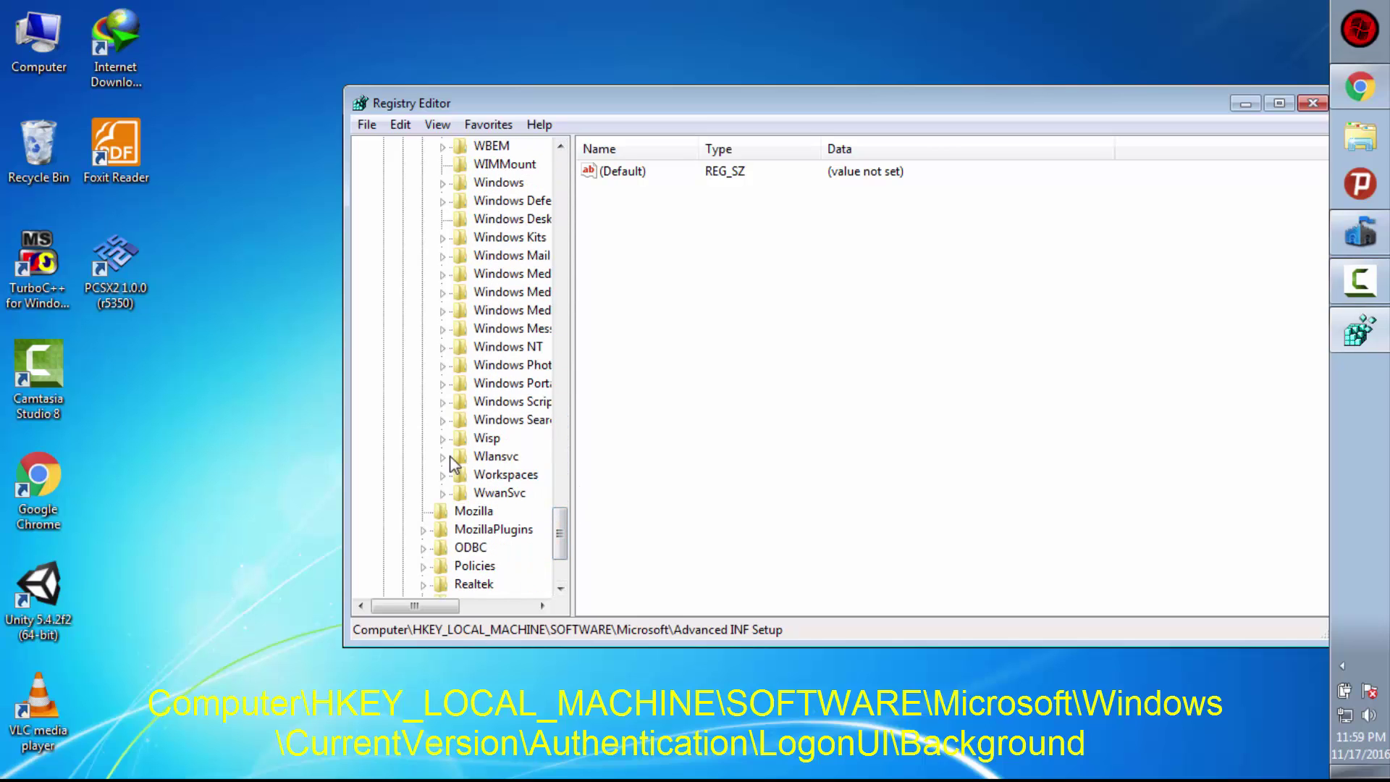
{"action": "left_click", "coordinate": [443, 183]}
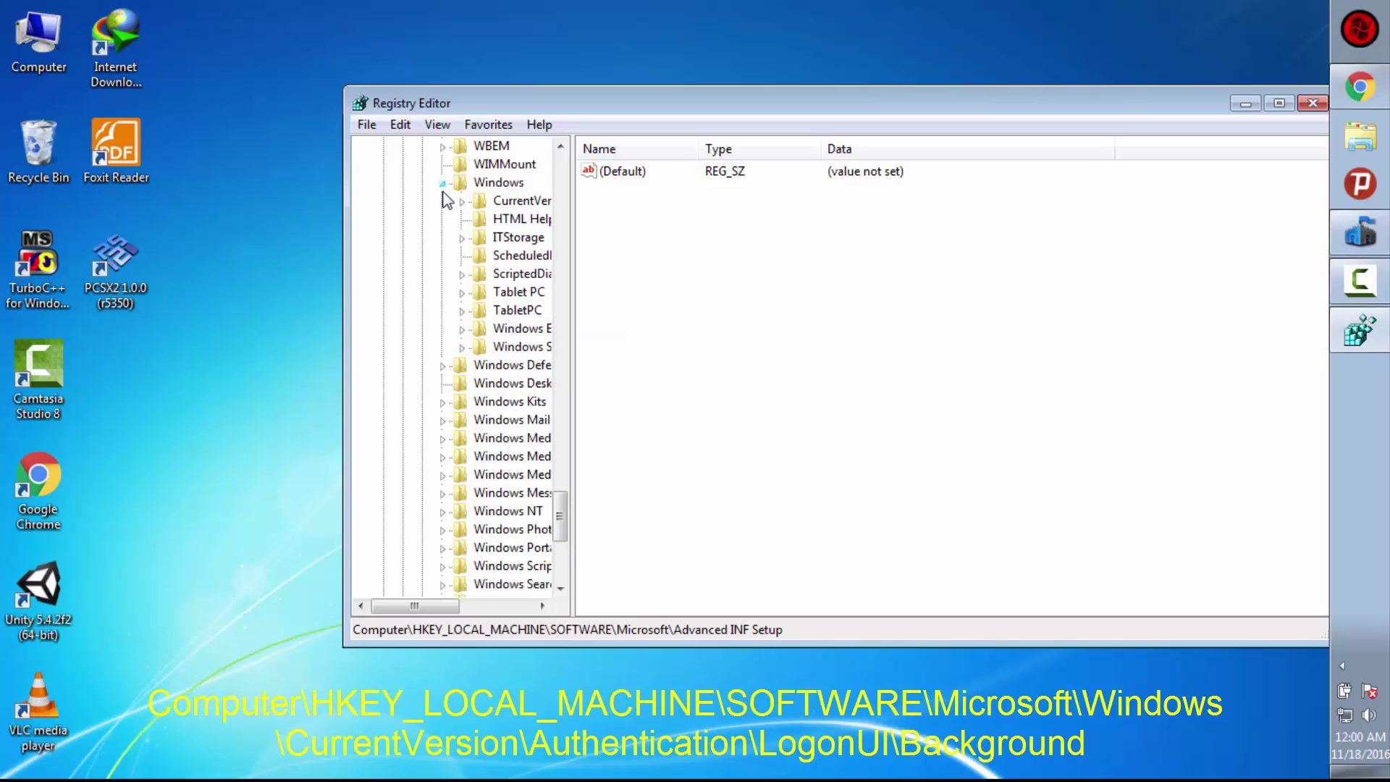
{"action": "left_click", "coordinate": [463, 201]}
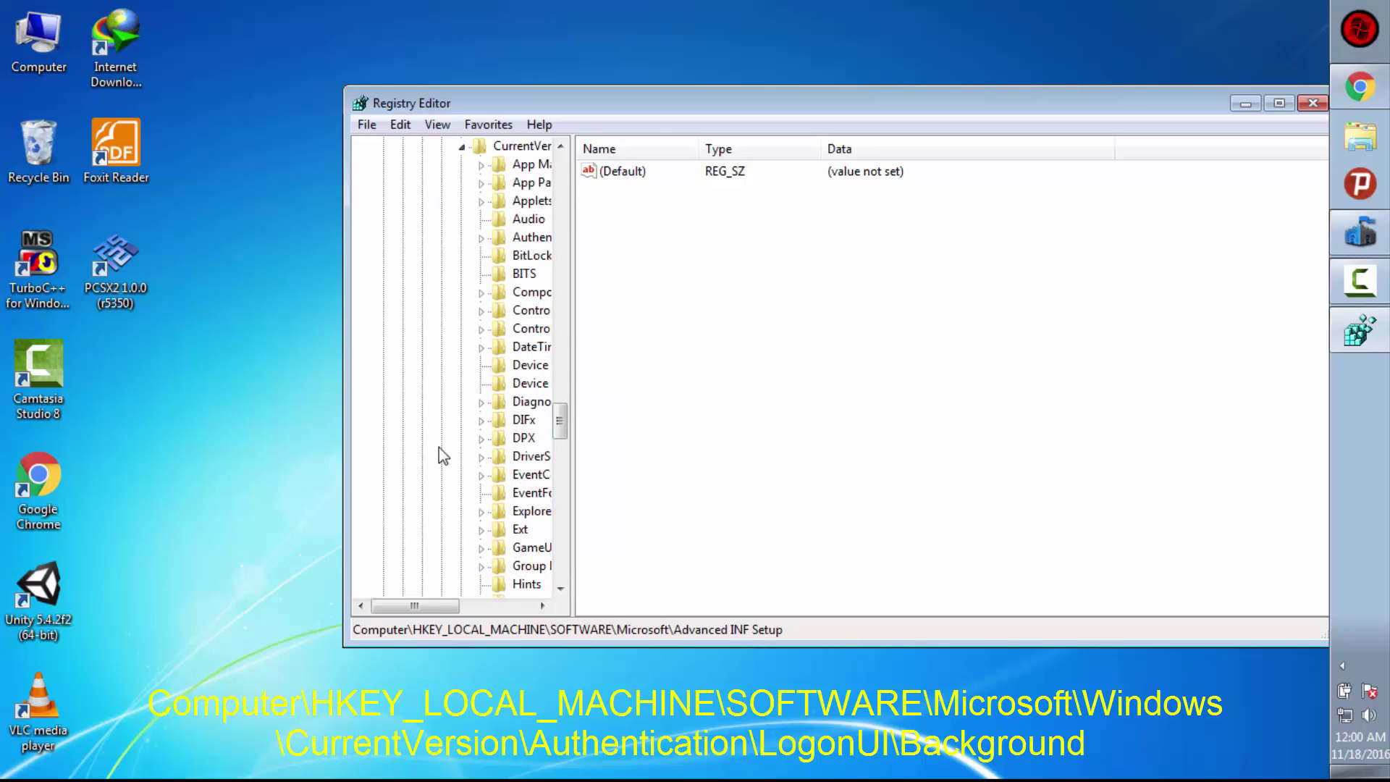
{"action": "left_click_drag", "start_coordinate": [402, 611], "coordinate": [428, 611]}
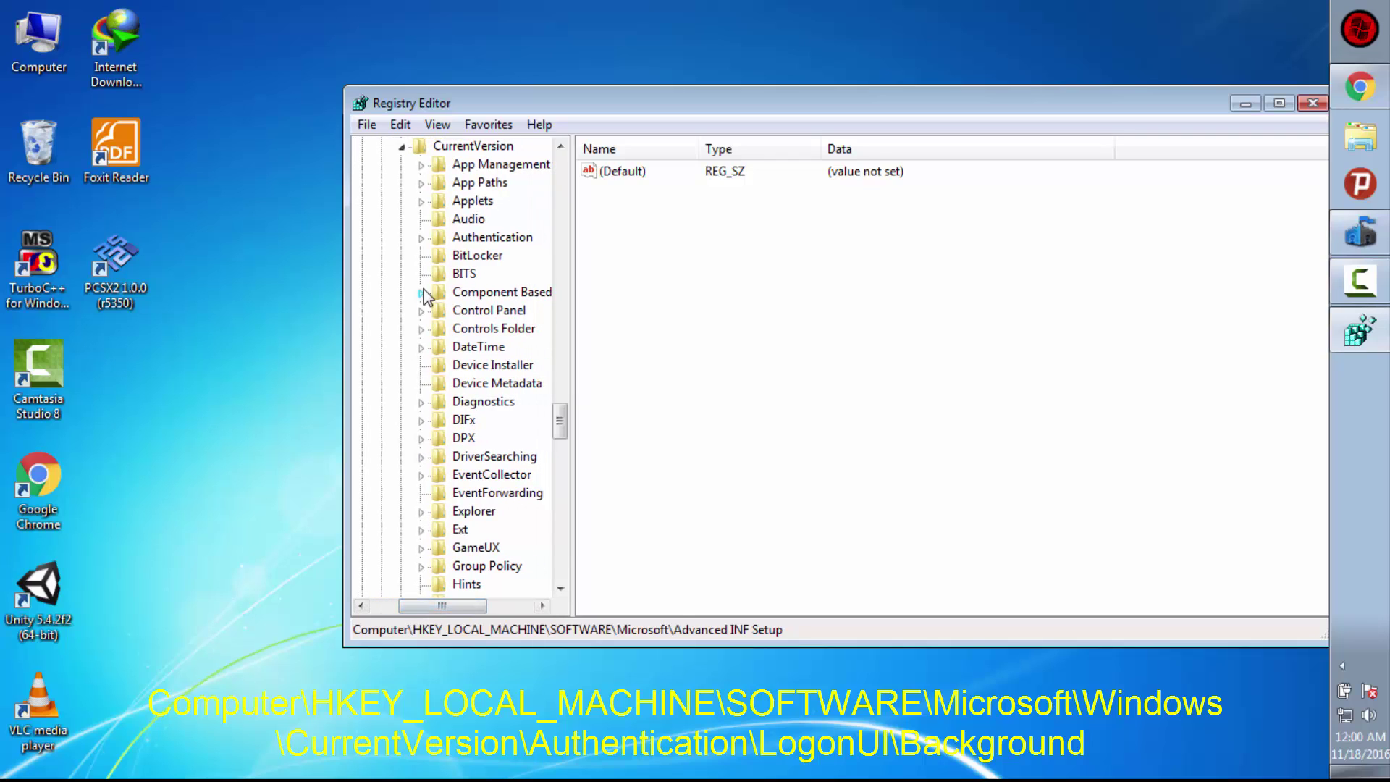
Step: Navigate through Authentication and LogonUI to the Background key
{"action": "left_click", "coordinate": [421, 238]}
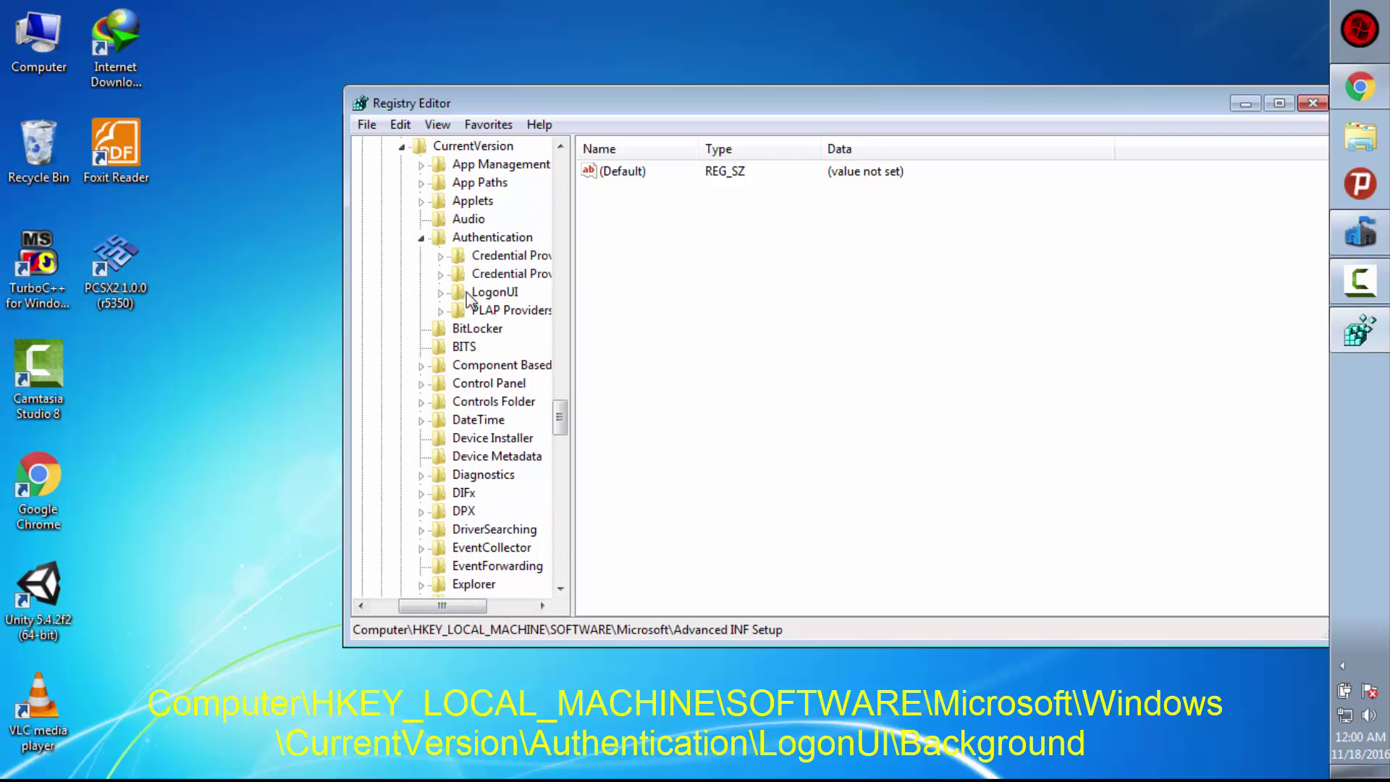
{"action": "left_click", "coordinate": [439, 293]}
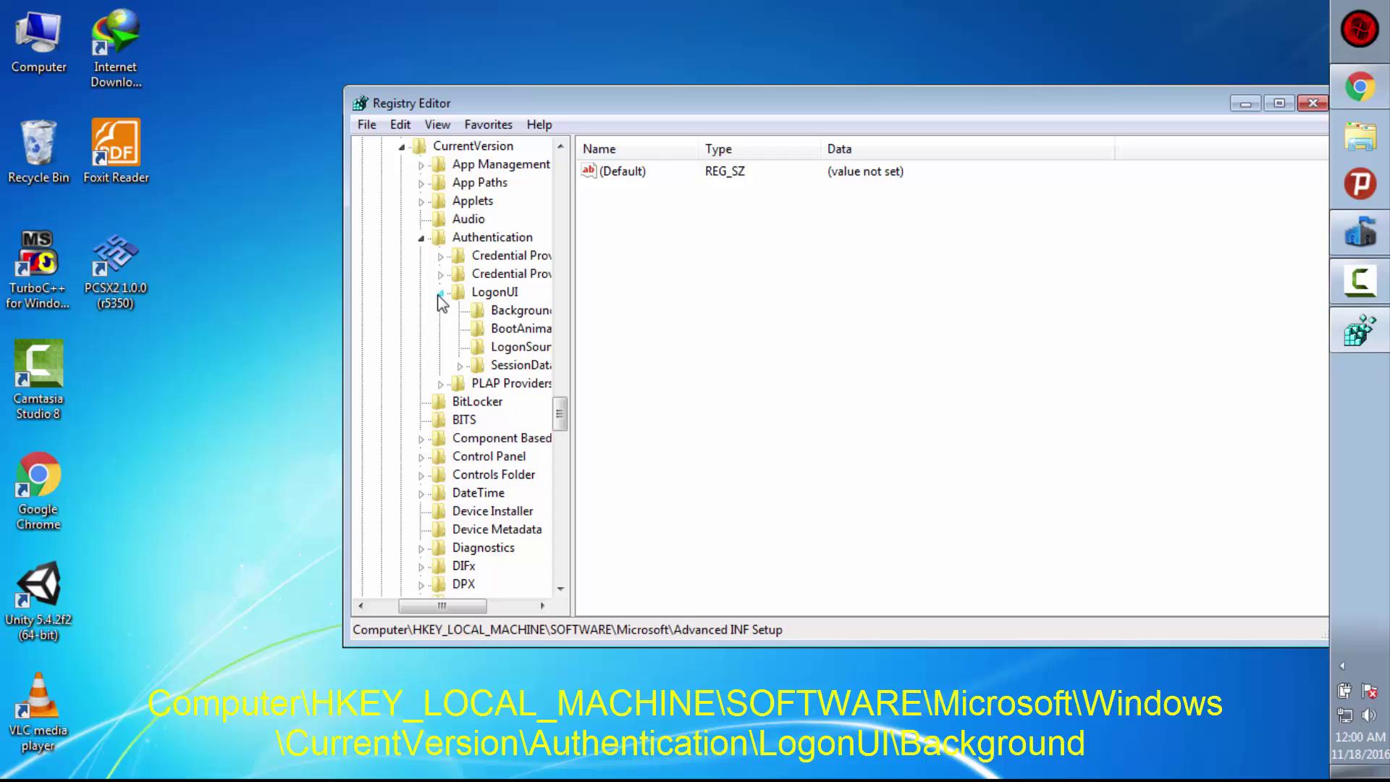
{"action": "left_click", "coordinate": [482, 316]}
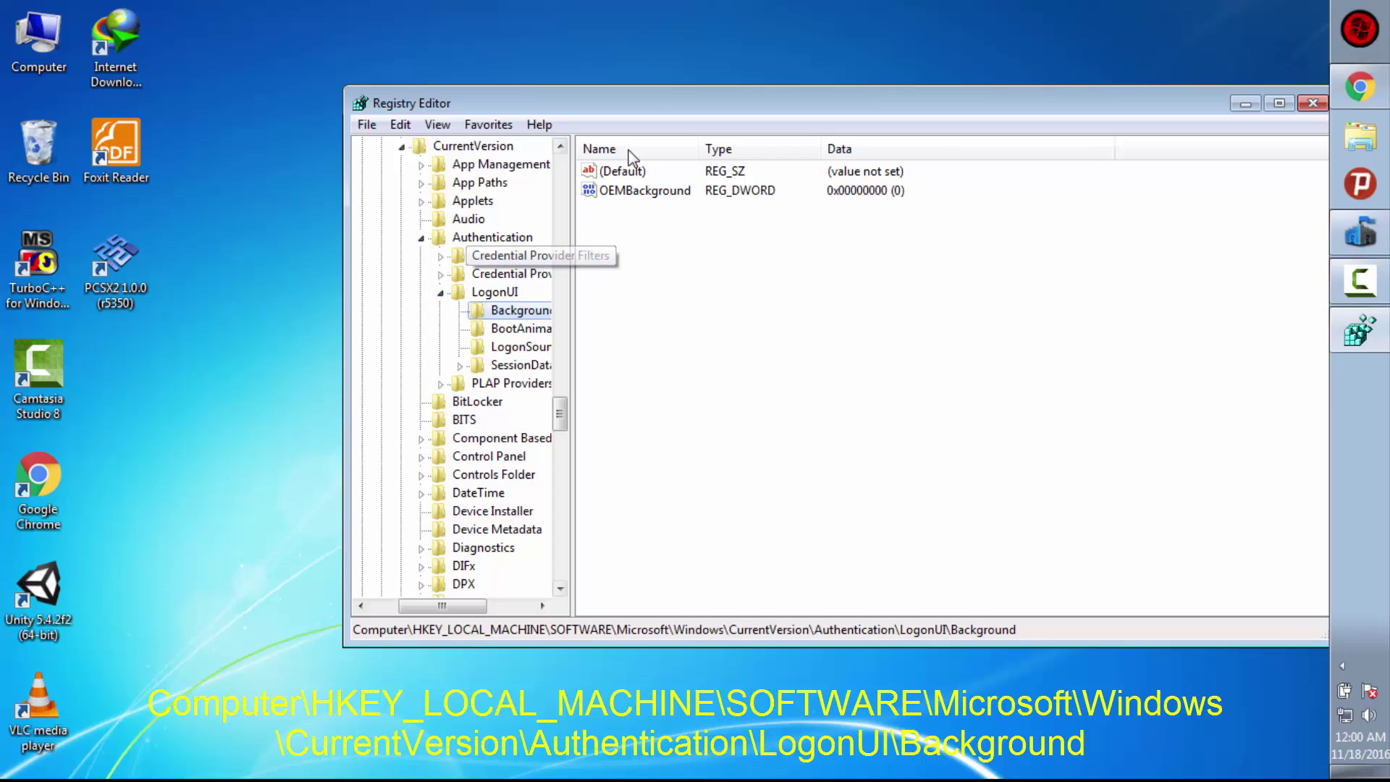
Step: Change the OEMBackground value data from 0 to 1
{"action": "left_click", "coordinate": [631, 190]}
{"action": "double_click", "coordinate": [631, 190]}
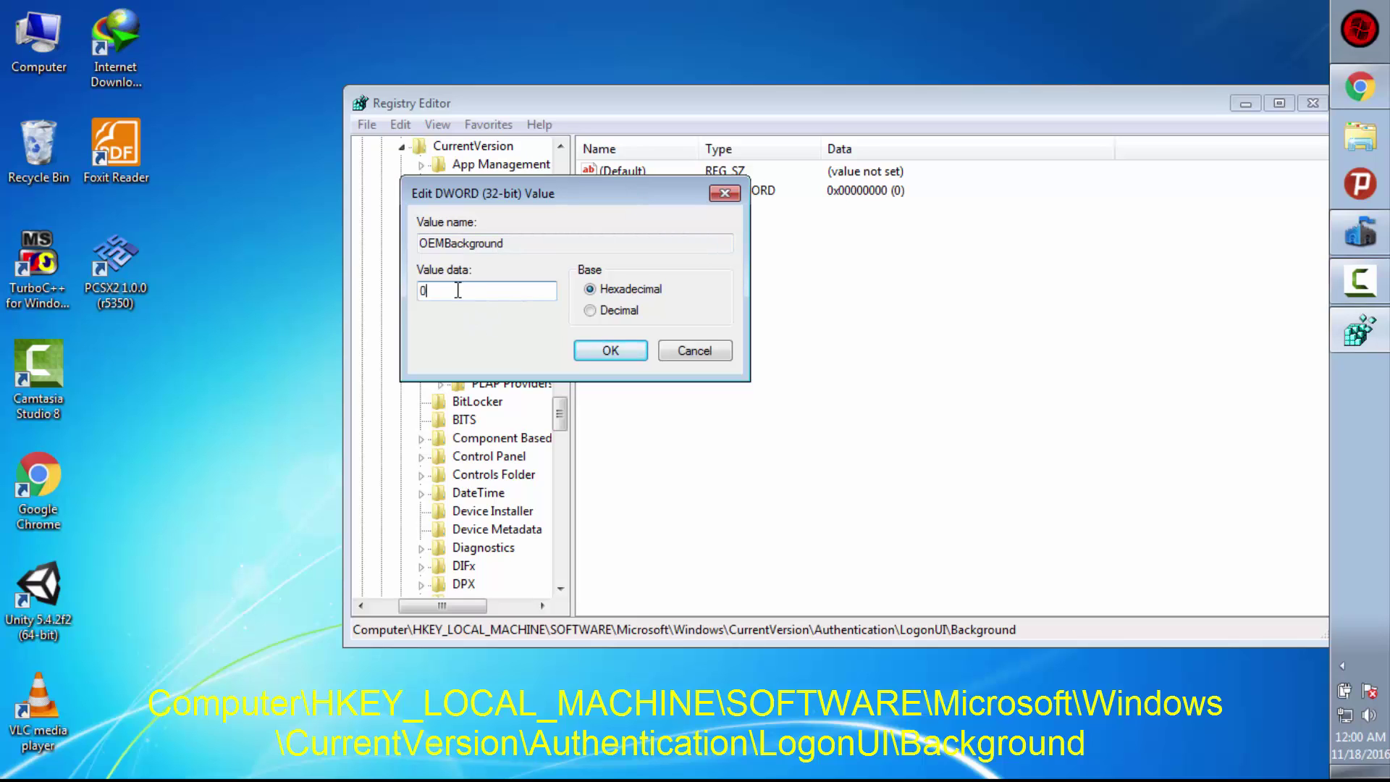
{"action": "left_click_drag", "start_coordinate": [458, 291], "coordinate": [416, 293]}
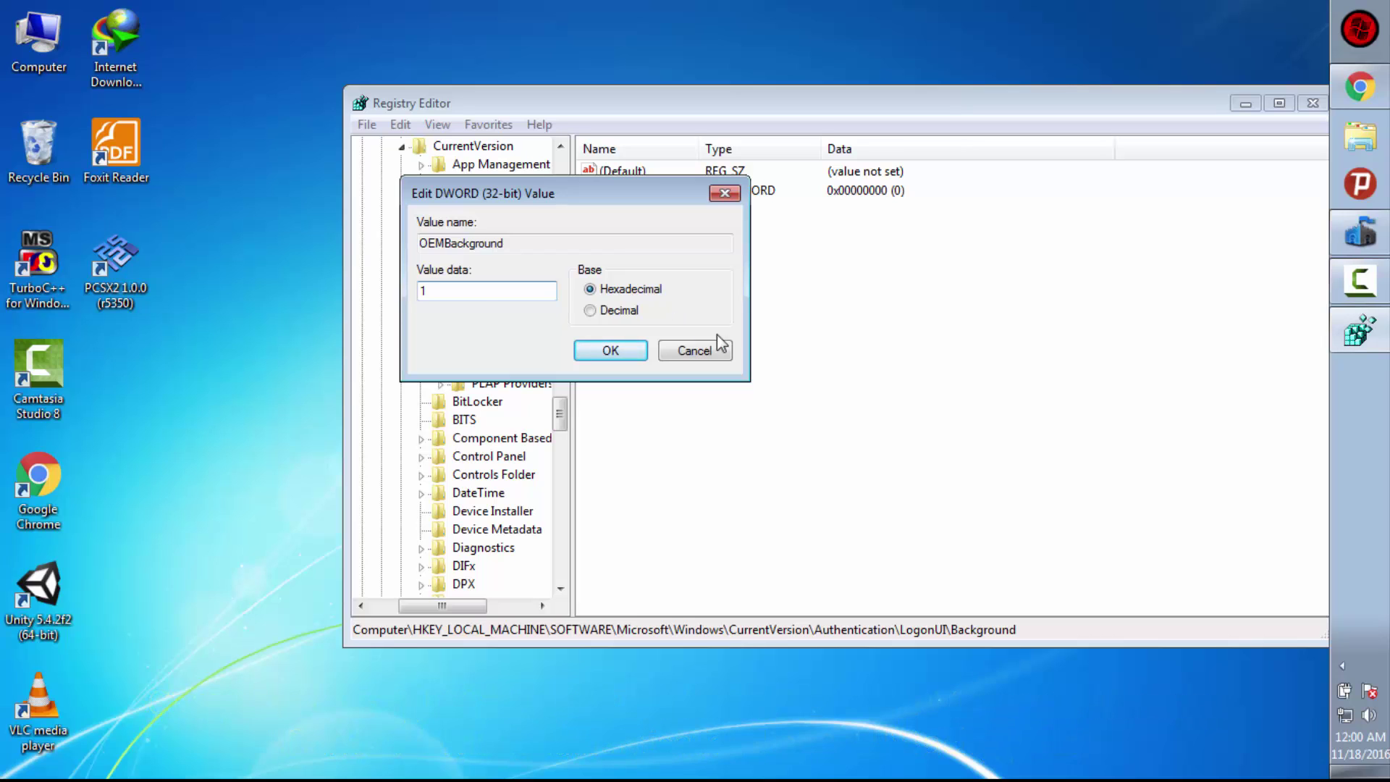
{"action": "left_click", "coordinate": [639, 349]}
{"action": "left_click_drag", "start_coordinate": [1211, 109], "coordinate": [880, 136]}
Step: Close Registry Editor and open the Wallpapers folder on Pics and songs (G:)
{"action": "left_click", "coordinate": [981, 130]}
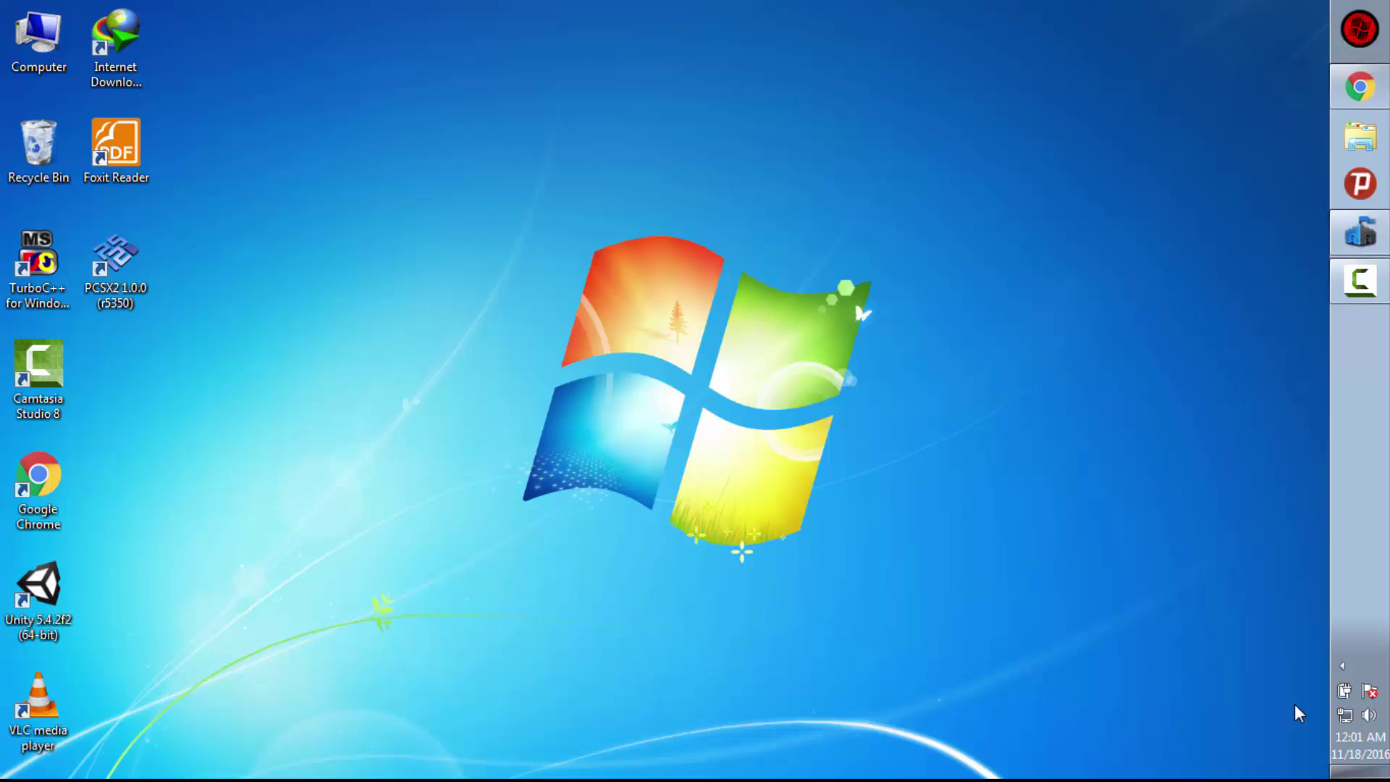
{"action": "double_click", "coordinate": [37, 74]}
{"action": "double_click", "coordinate": [314, 225]}
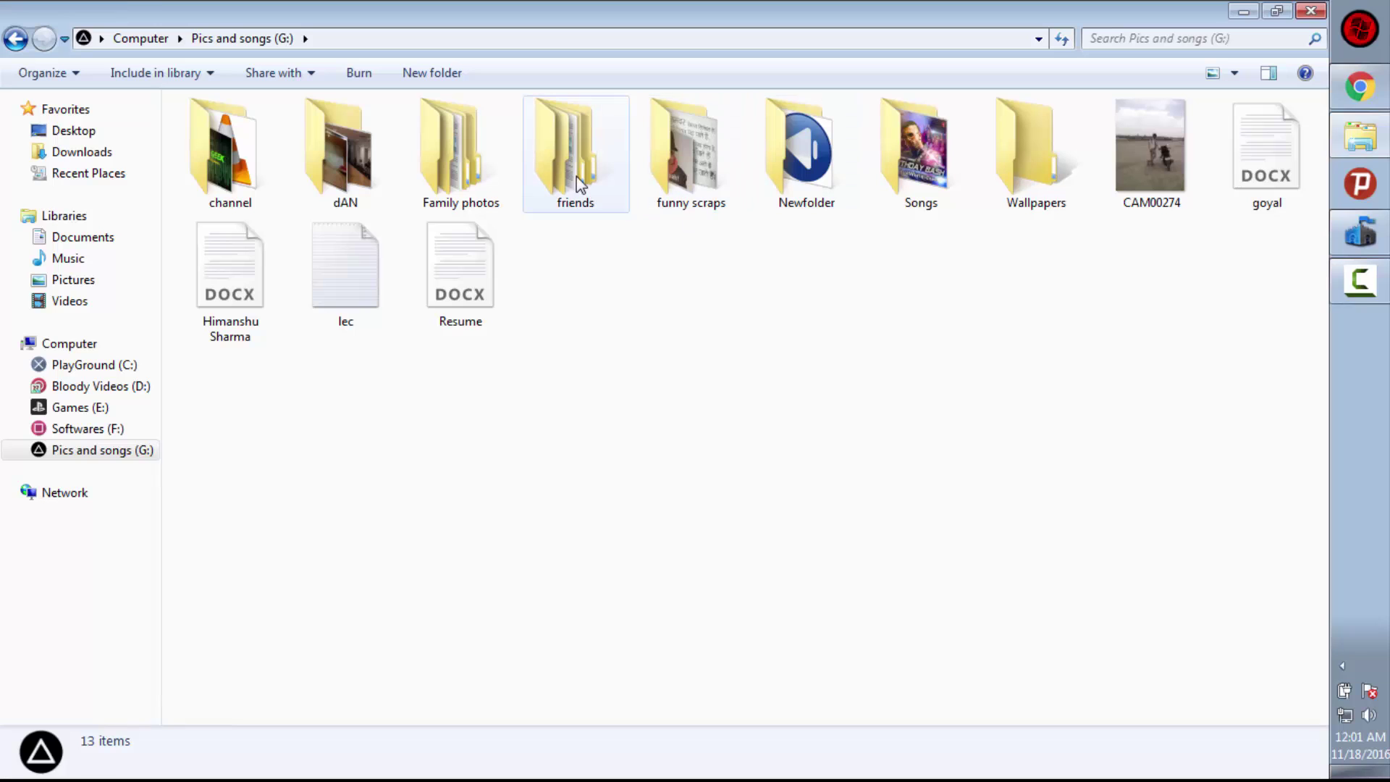
{"action": "double_click", "coordinate": [1008, 192]}
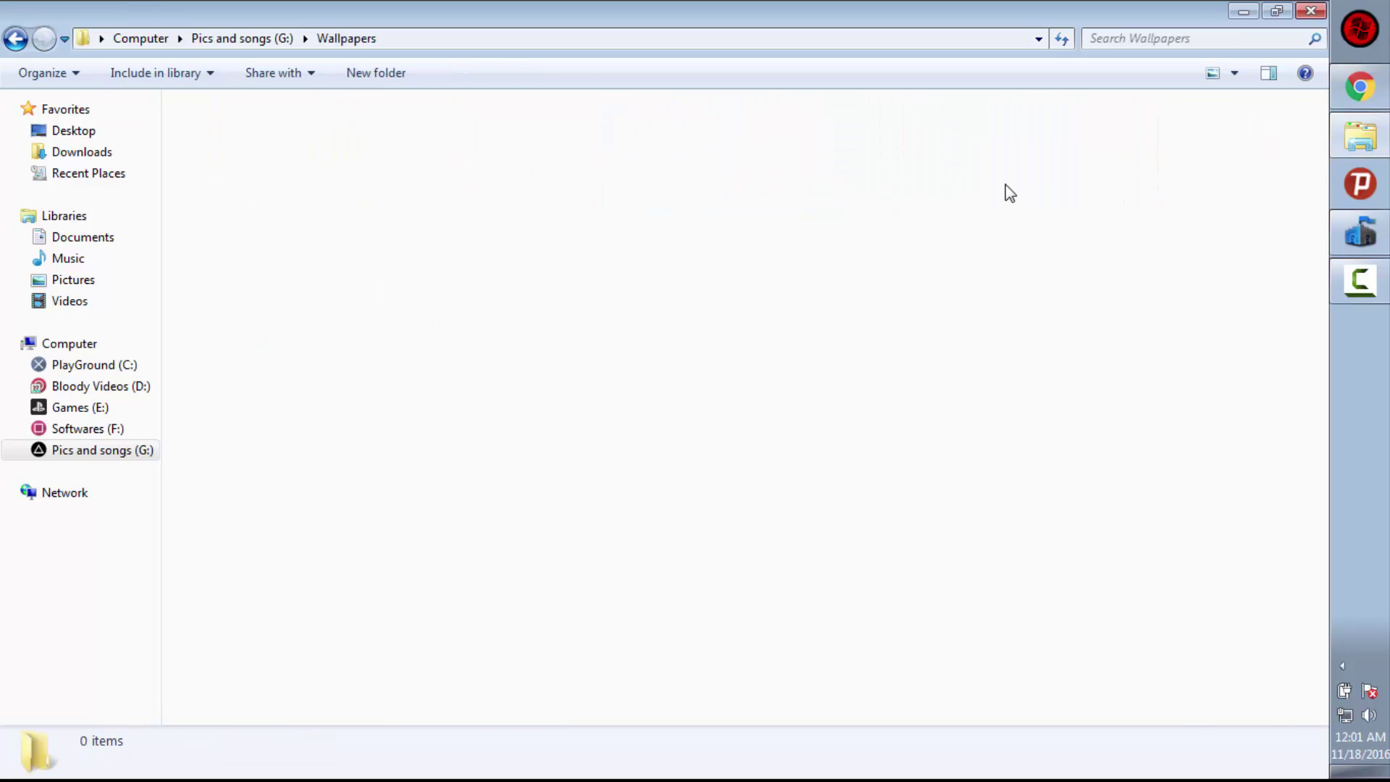
Step: Preview the 80_black_and_white face wallpaper, then copy the file
{"action": "left_click", "coordinate": [1014, 412]}
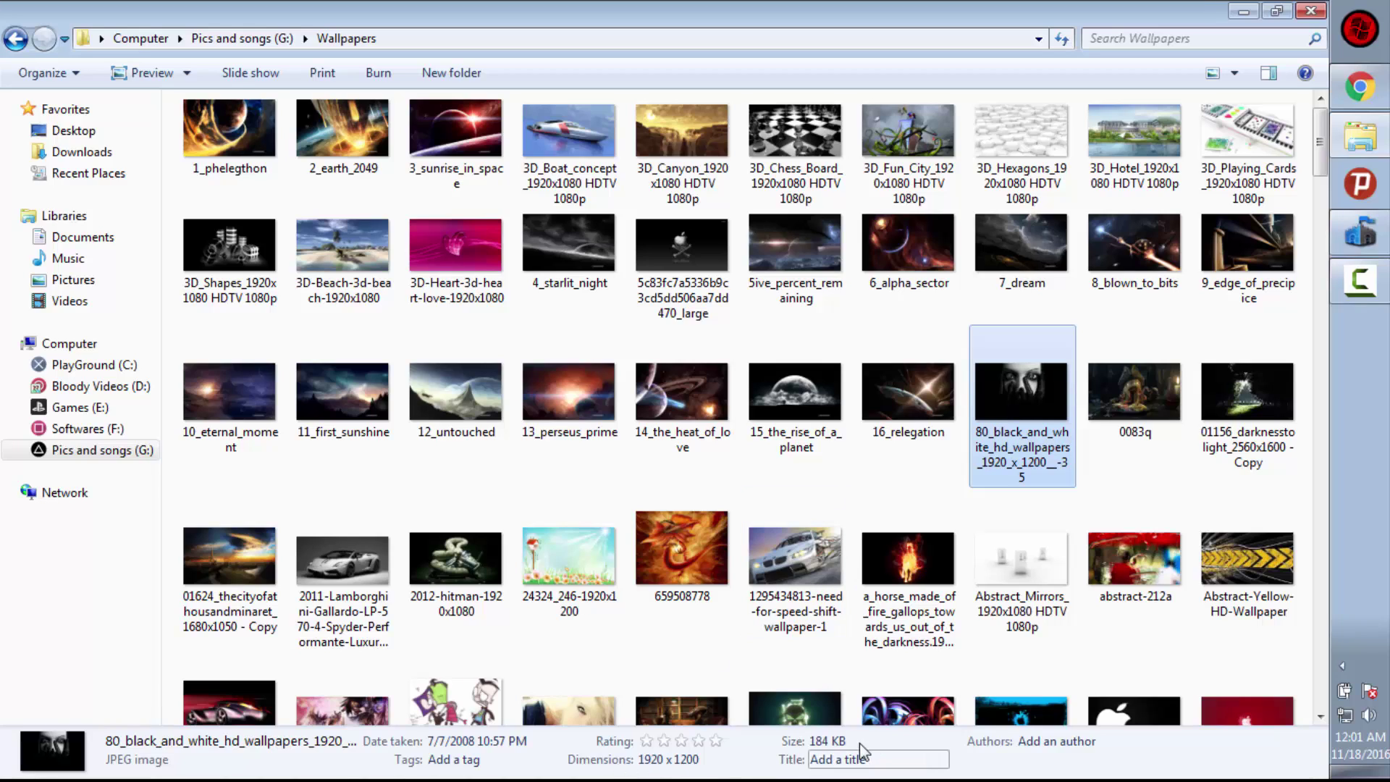
{"action": "double_click", "coordinate": [1040, 384]}
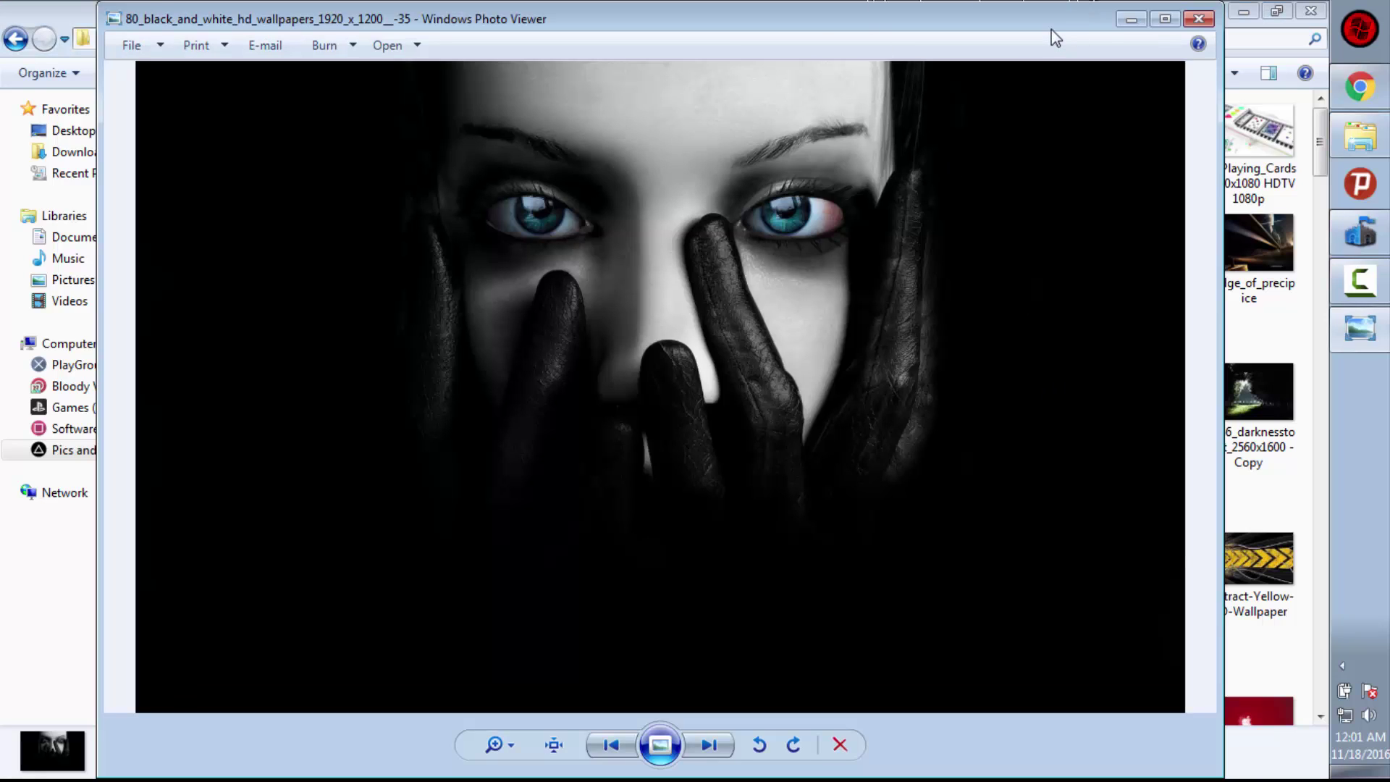
{"action": "left_click", "coordinate": [1165, 18]}
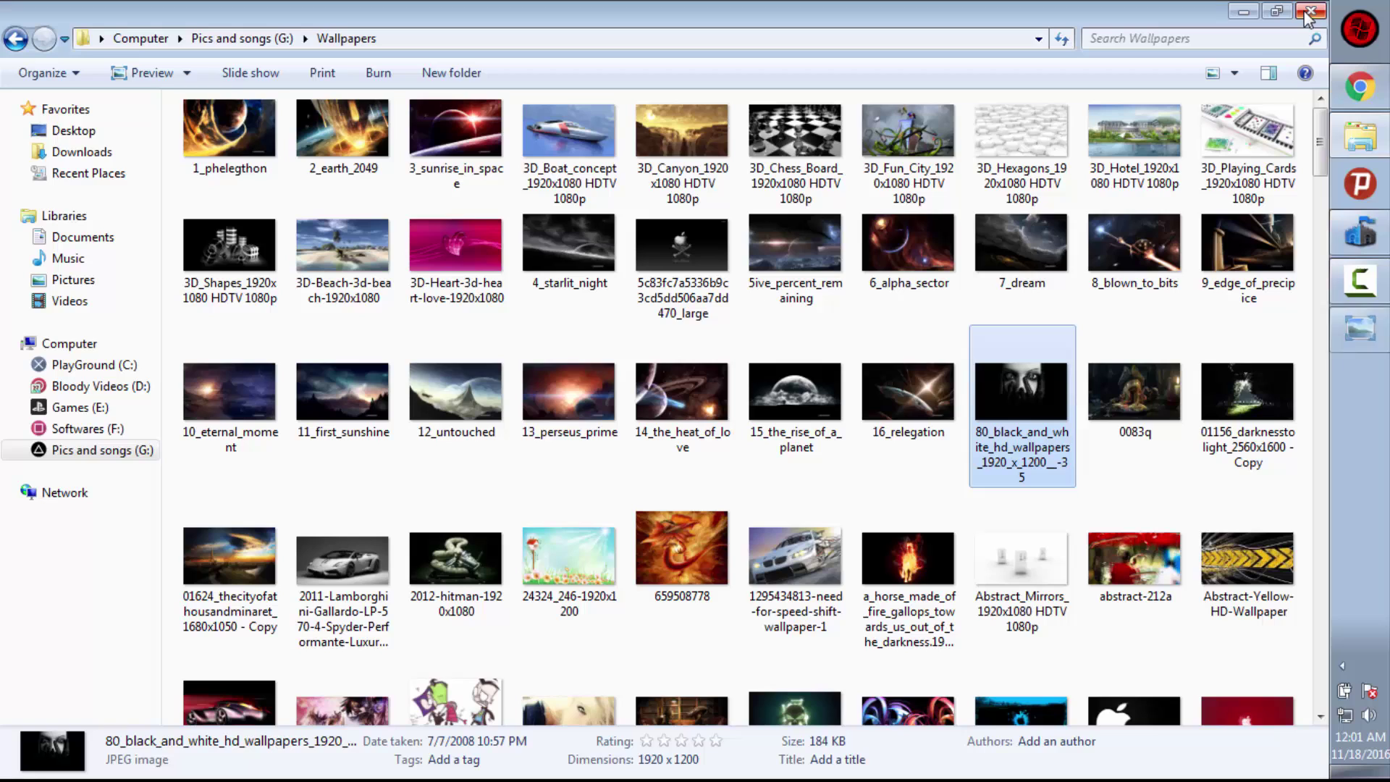
{"action": "left_click", "coordinate": [1310, 10]}
{"action": "right_click", "coordinate": [1023, 419]}
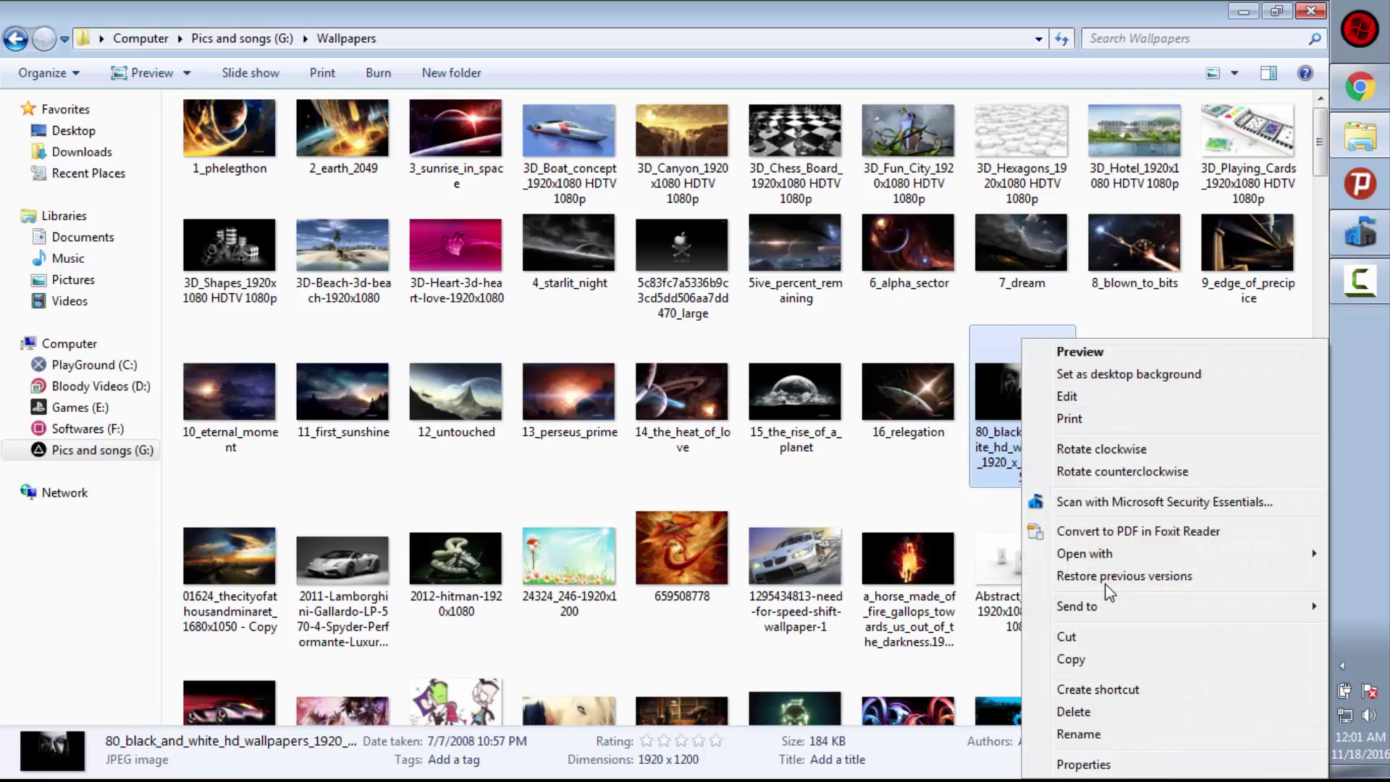
{"action": "left_click", "coordinate": [1071, 659]}
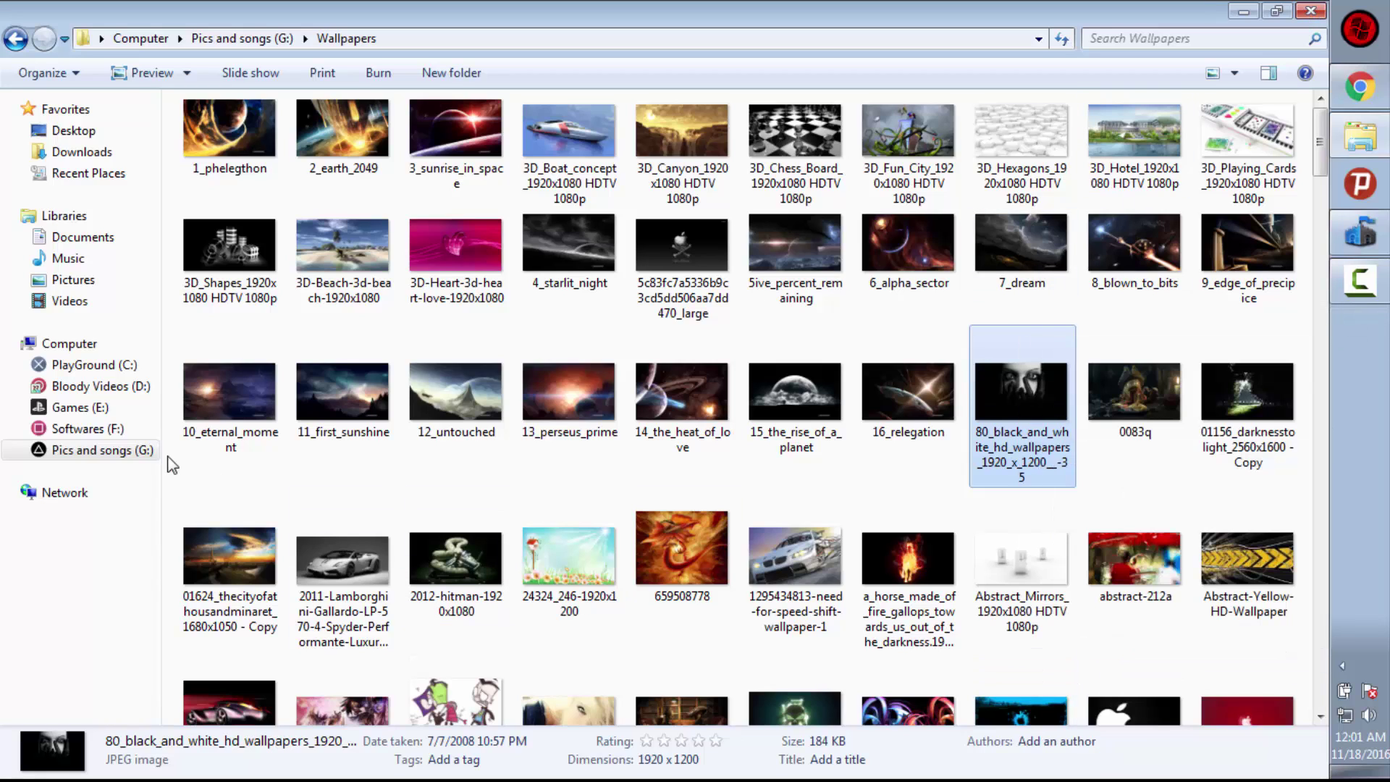
Step: Go to C:\Windows\System32\oobe on the PlayGround (C:) drive
{"action": "left_click", "coordinate": [93, 364]}
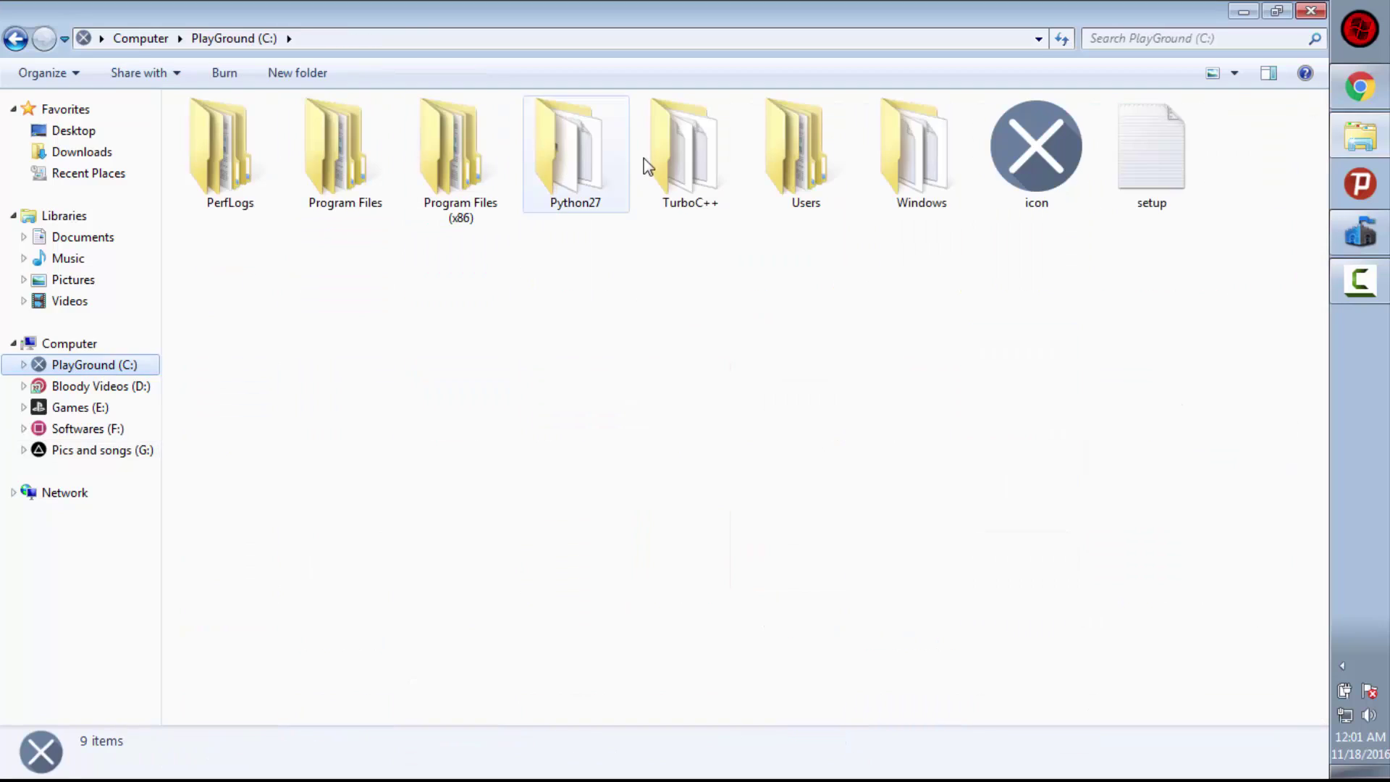
{"action": "double_click", "coordinate": [892, 189]}
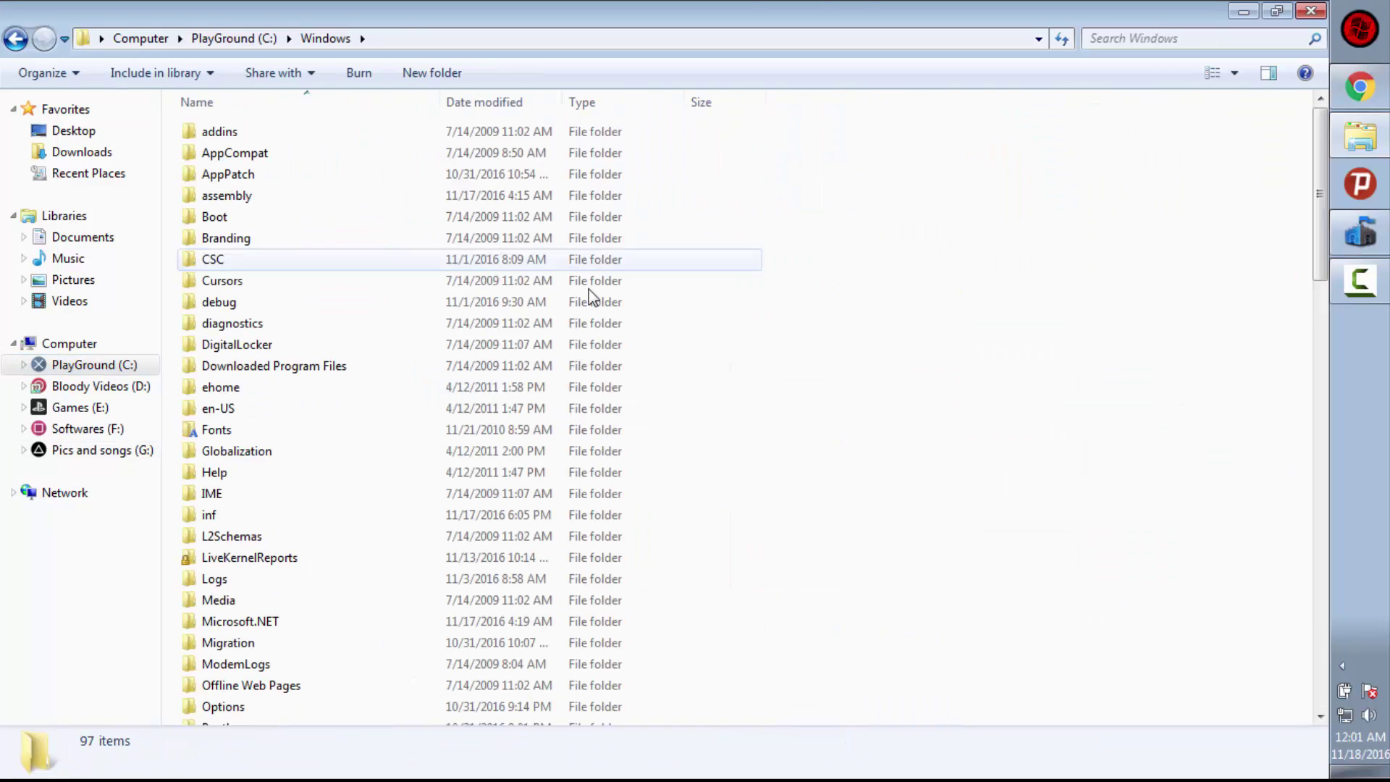
{"action": "key", "text": "s"}
{"action": "key", "text": "Down"}
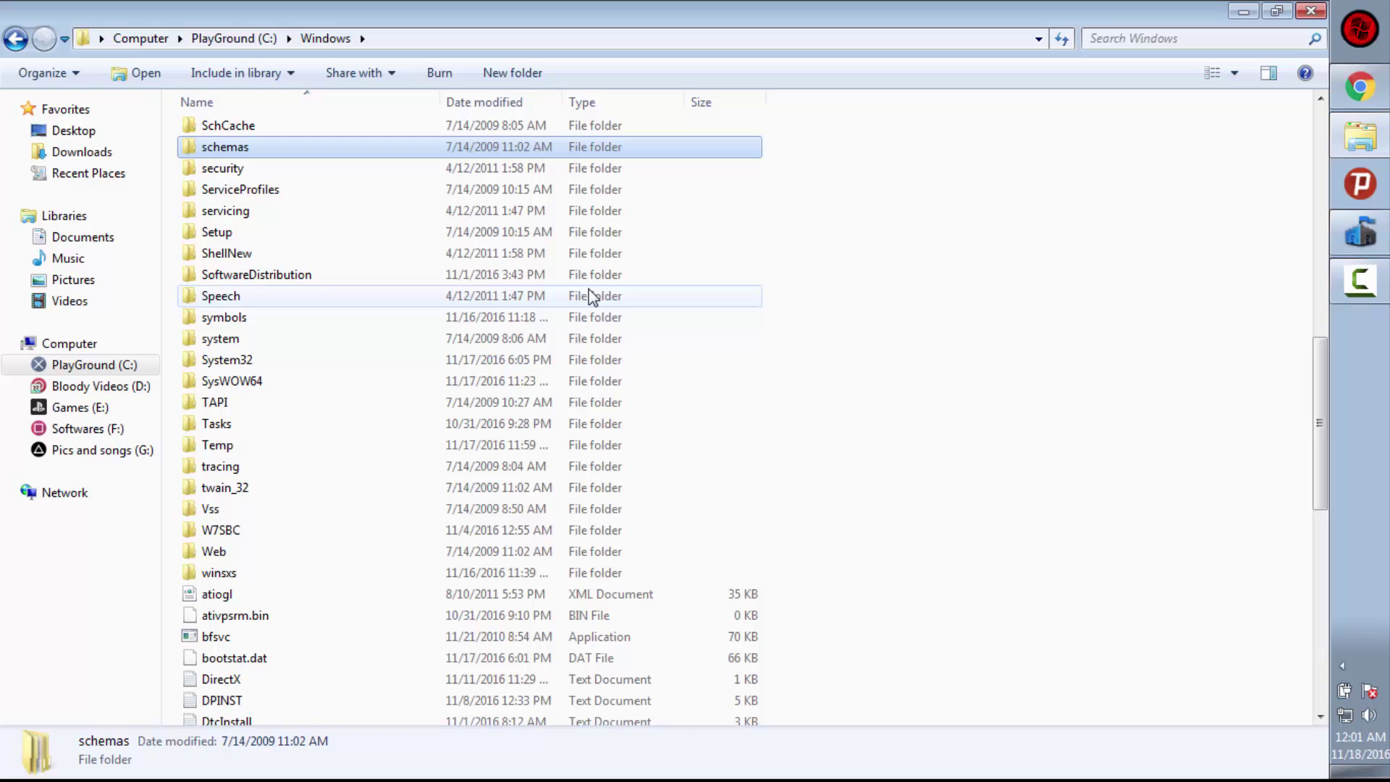
{"action": "key", "text": "Down"}
{"action": "key", "text": "Down"}
{"action": "key", "text": "Down"}
{"action": "key", "text": "Down"}
{"action": "key", "text": "Down"}
{"action": "key", "text": "Down"}
{"action": "key", "text": "Down"}
{"action": "key", "text": "Down"}
{"action": "key", "text": "Down"}
{"action": "key", "text": "Down"}
{"action": "key", "text": "Down"}
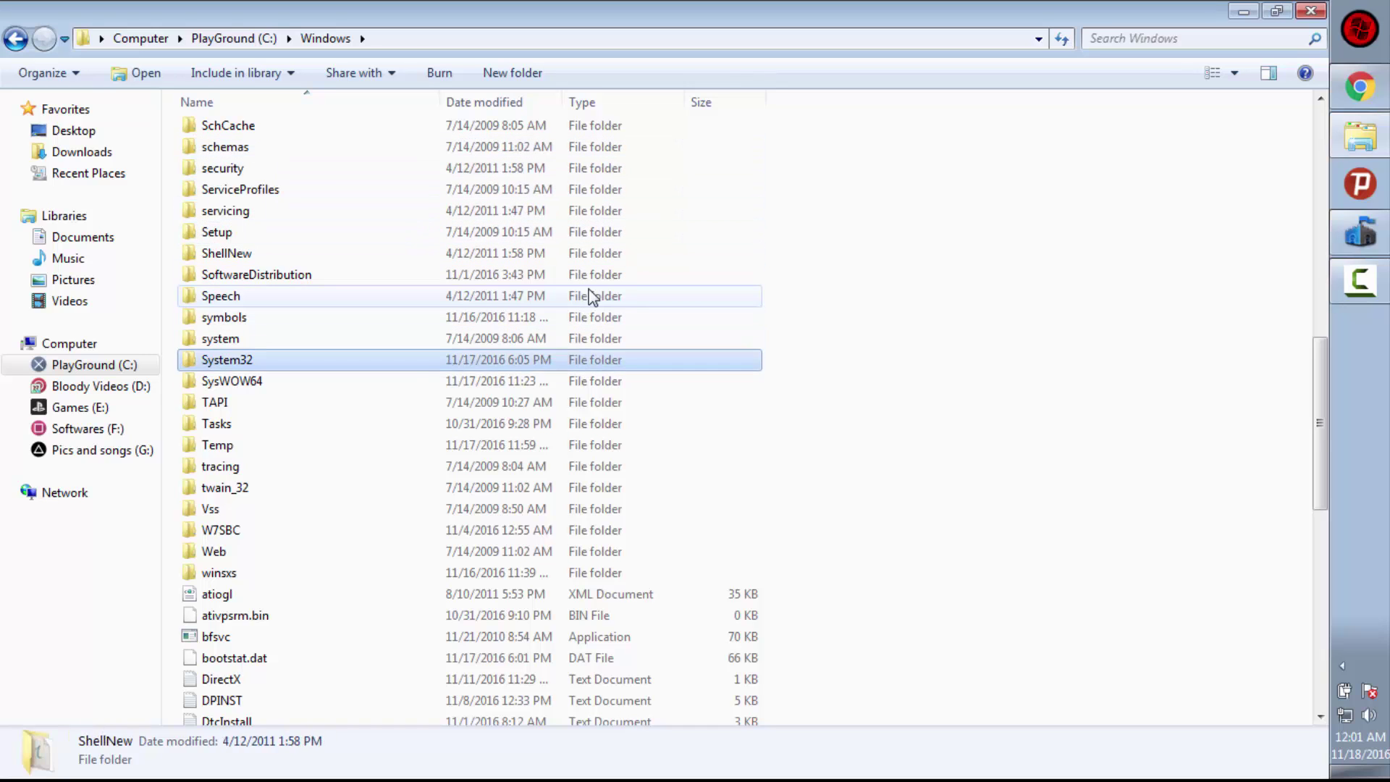
{"action": "key", "text": "Return"}
{"action": "key", "text": "o"}
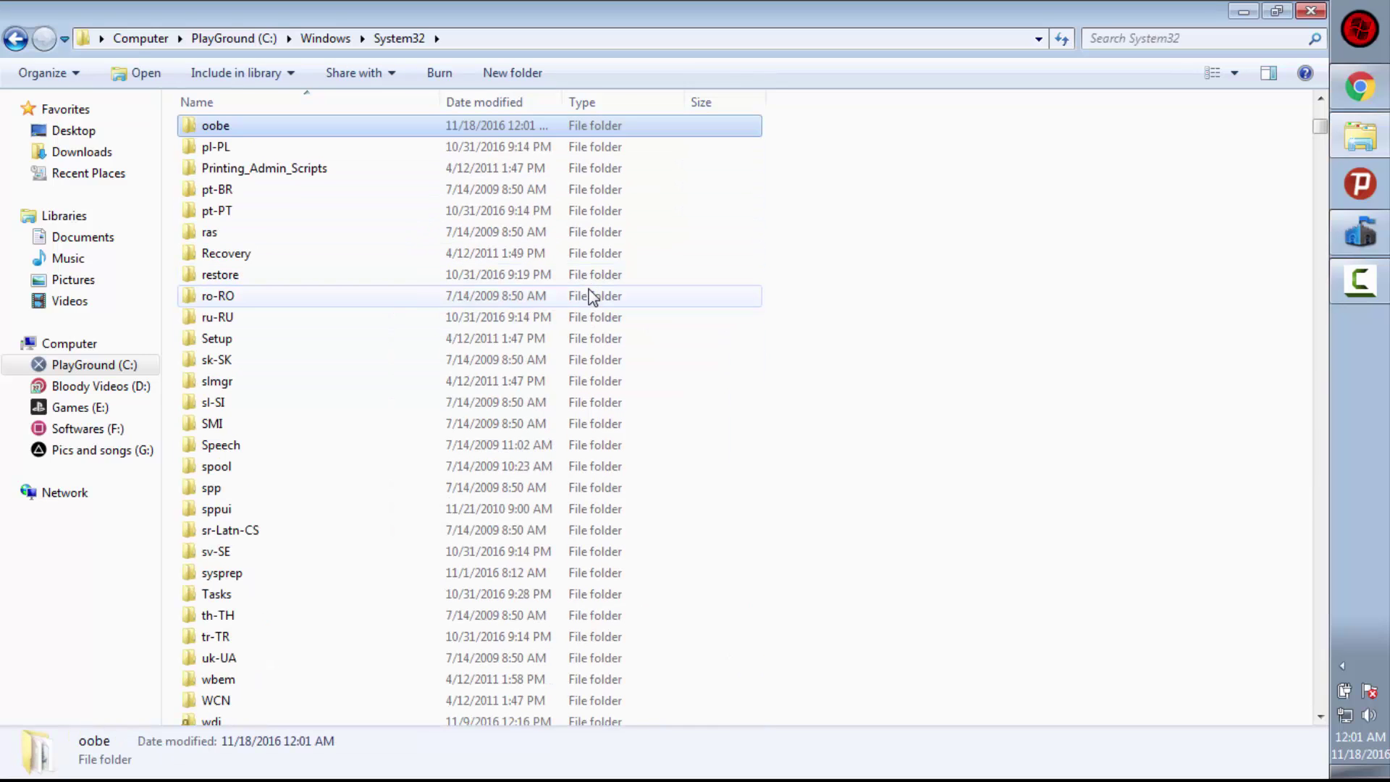
{"action": "key", "text": "Return"}
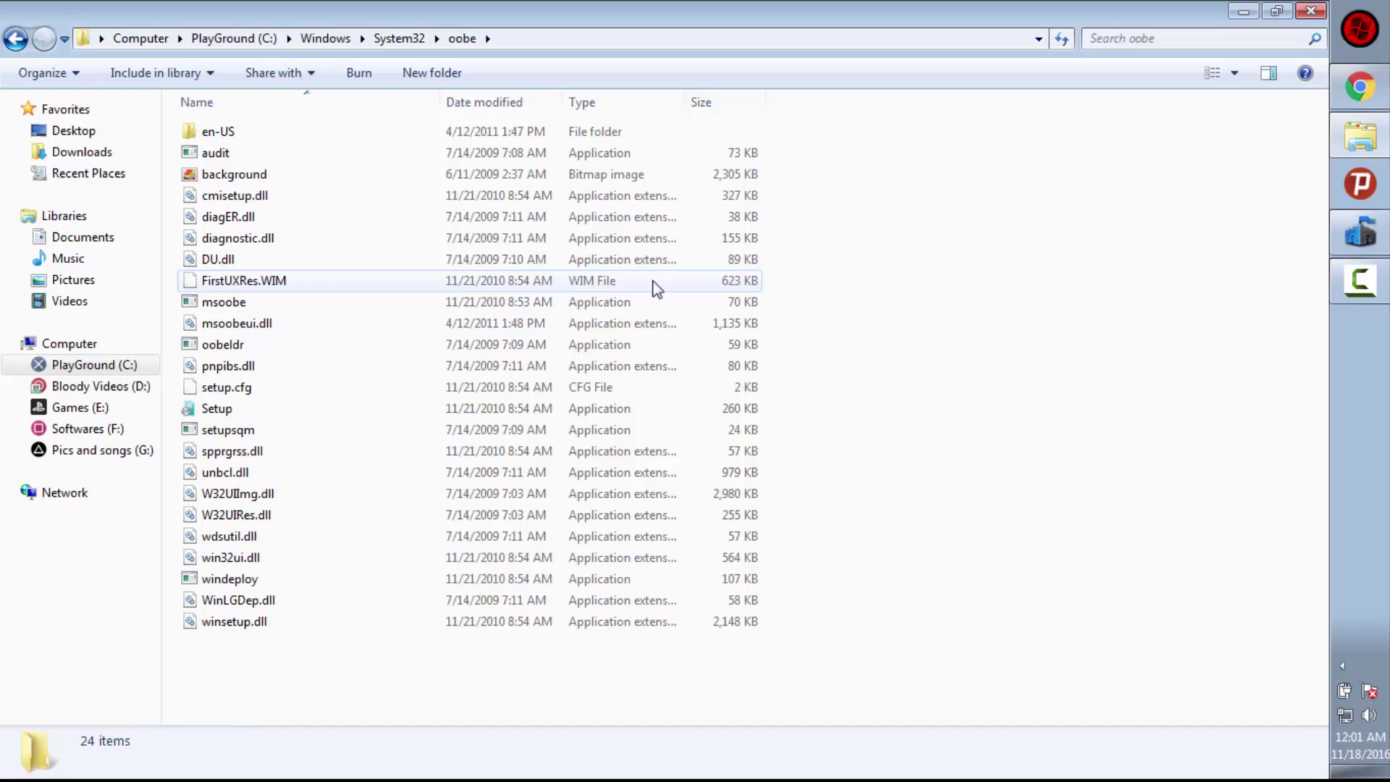
Step: Create an info folder in oobe and a backgrounds folder inside info
{"action": "right_click", "coordinate": [984, 360]}
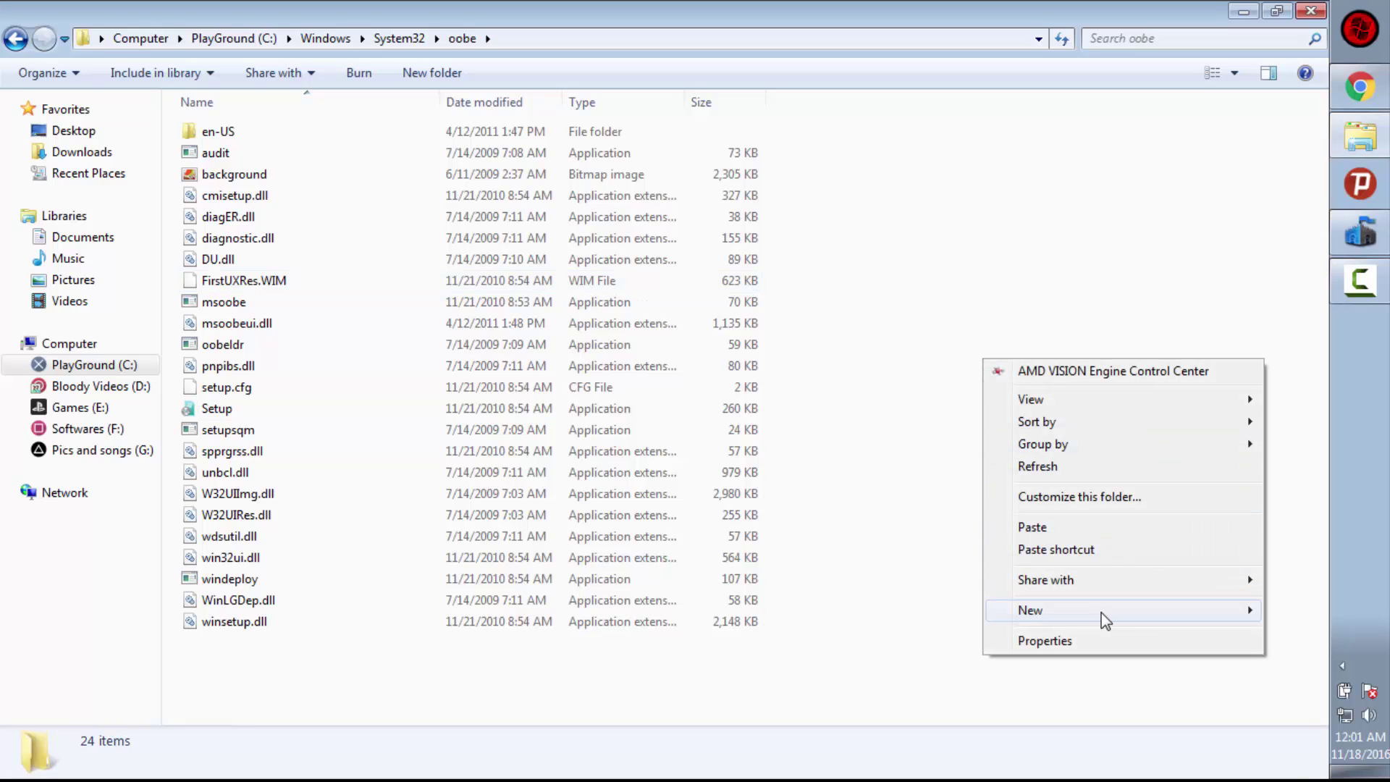
{"action": "mouse_move", "coordinate": [1102, 613]}
{"action": "left_click", "coordinate": [811, 424]}
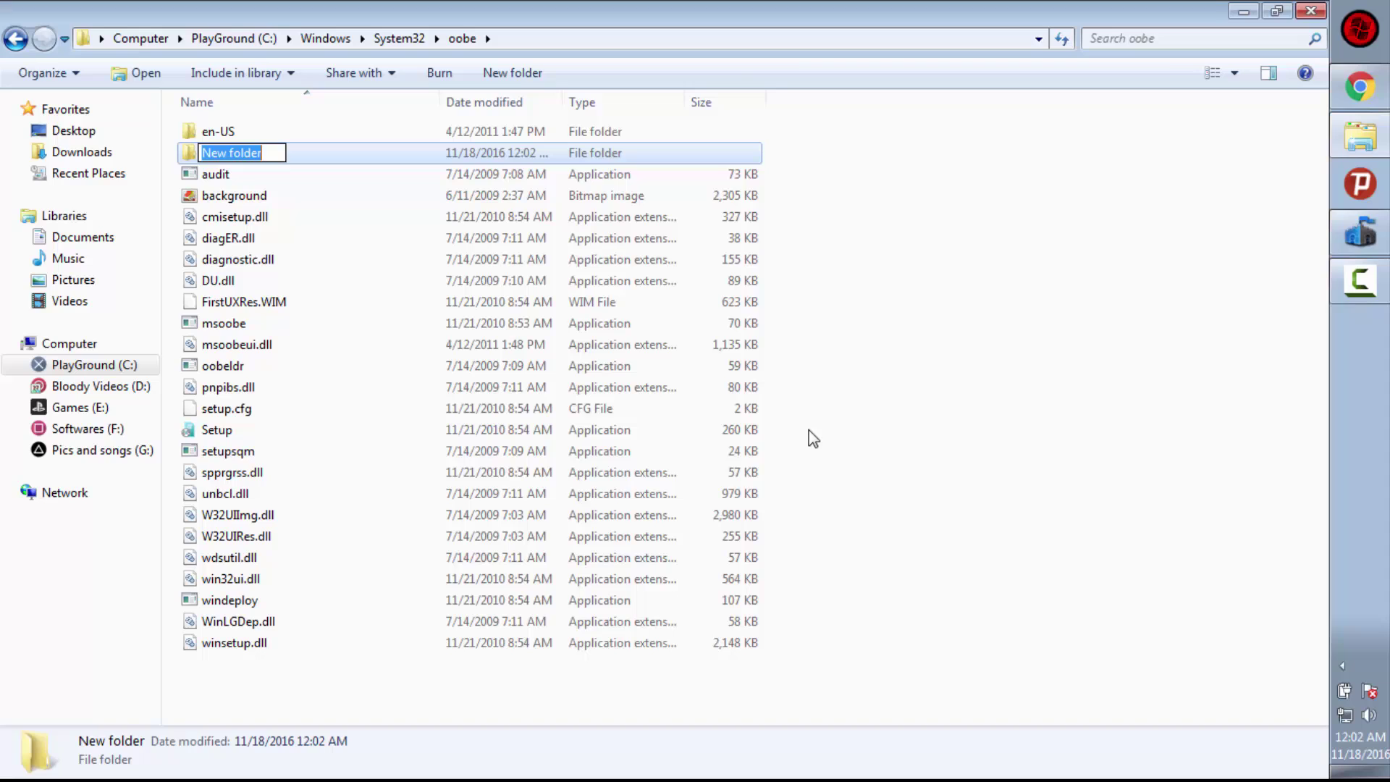
{"action": "key", "text": "BackSpace"}
{"action": "type", "text": "info"}
{"action": "key", "text": "Return"}
{"action": "key", "text": "Return"}
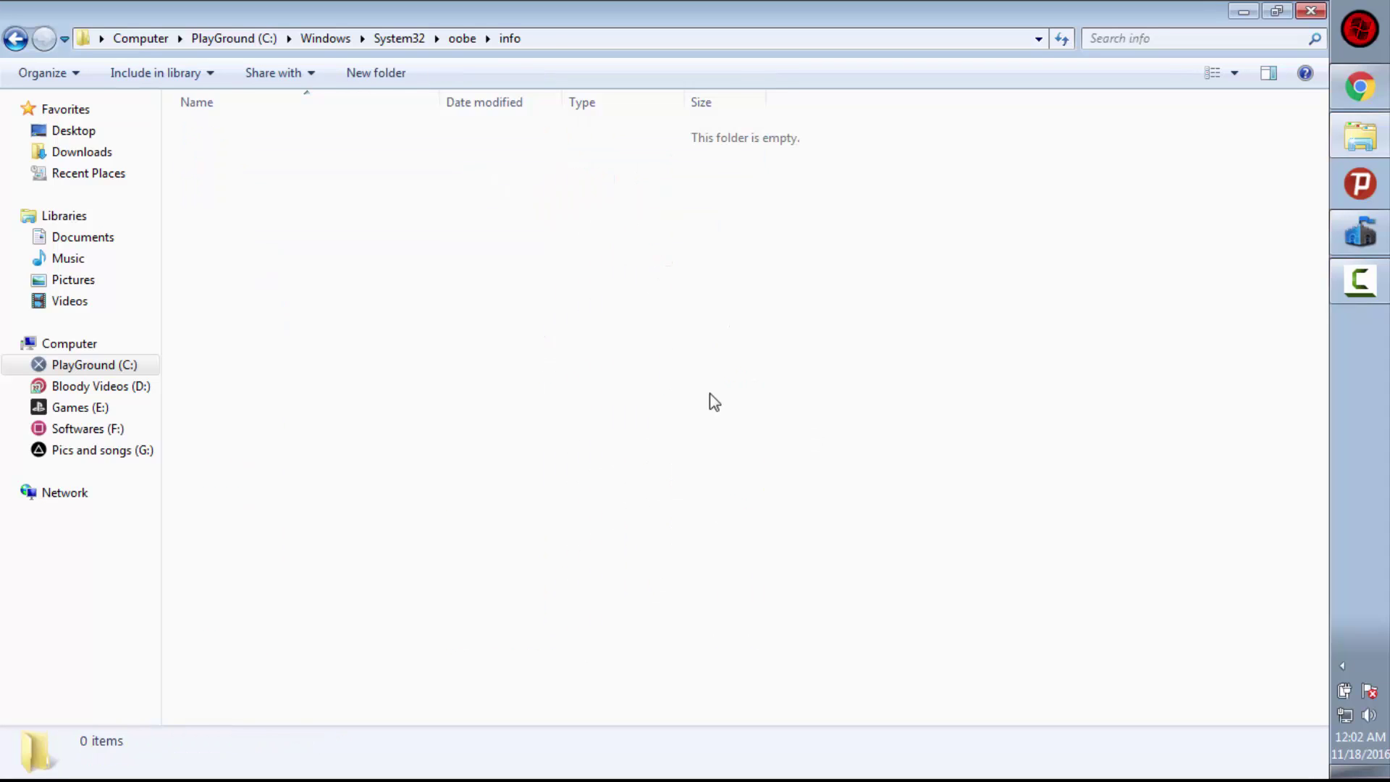
{"action": "left_click", "coordinate": [362, 77]}
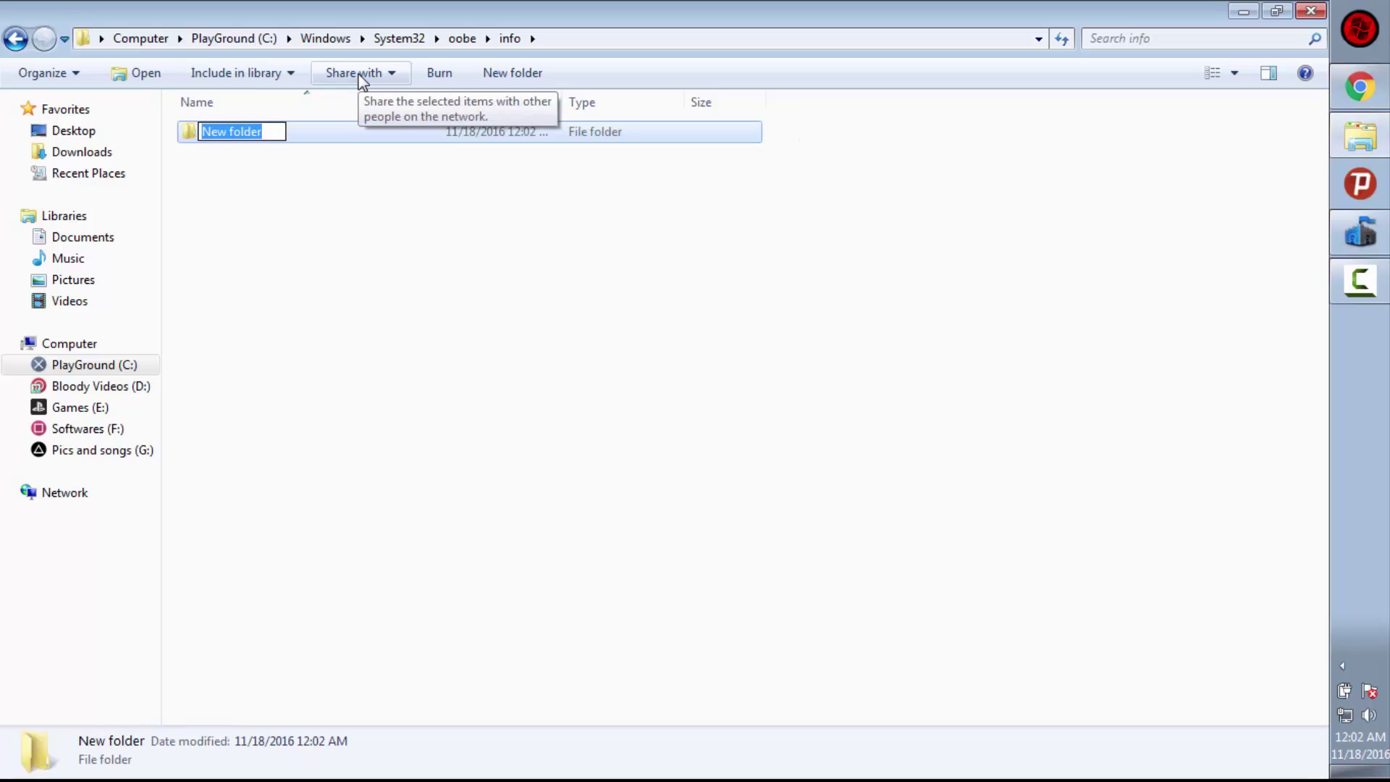
{"action": "type", "text": "backgrounds"}
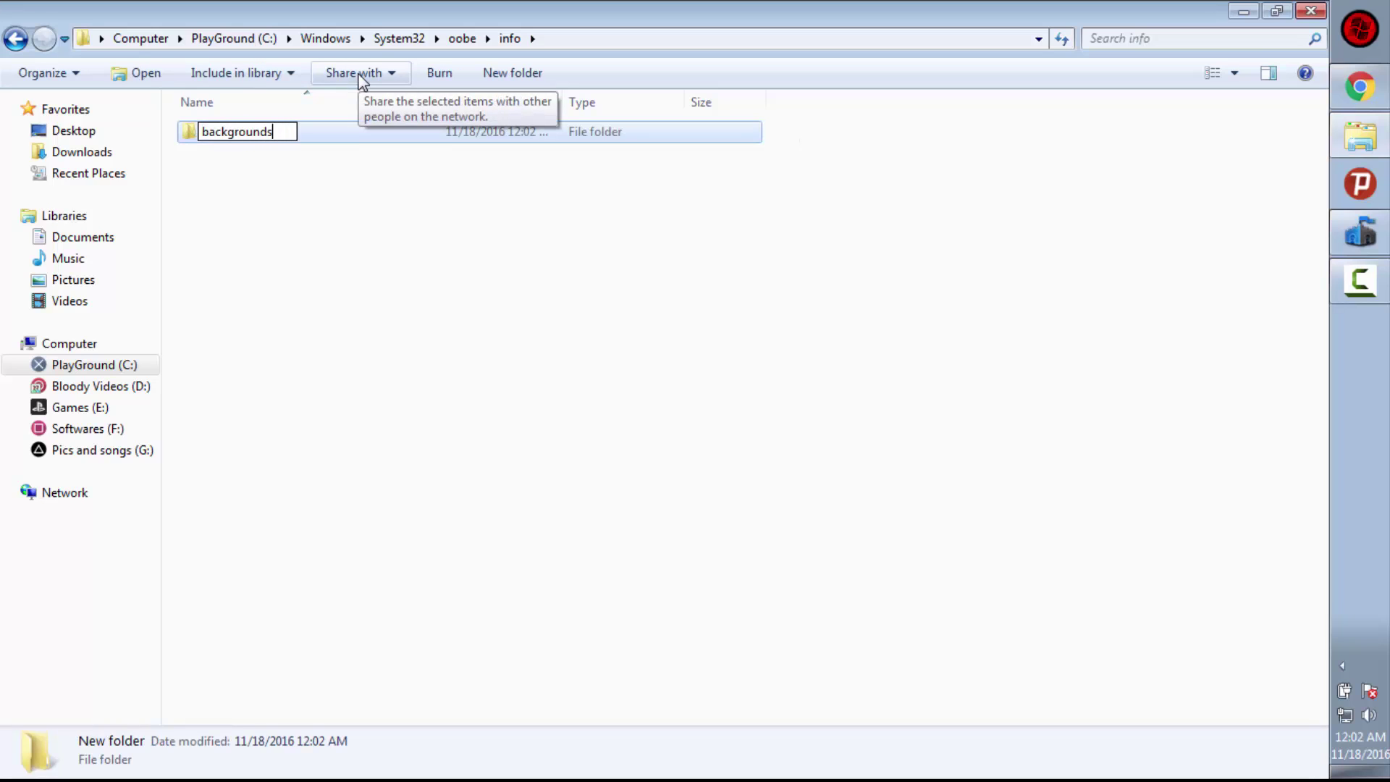
{"action": "key", "text": "Return"}
{"action": "key", "text": "Return"}
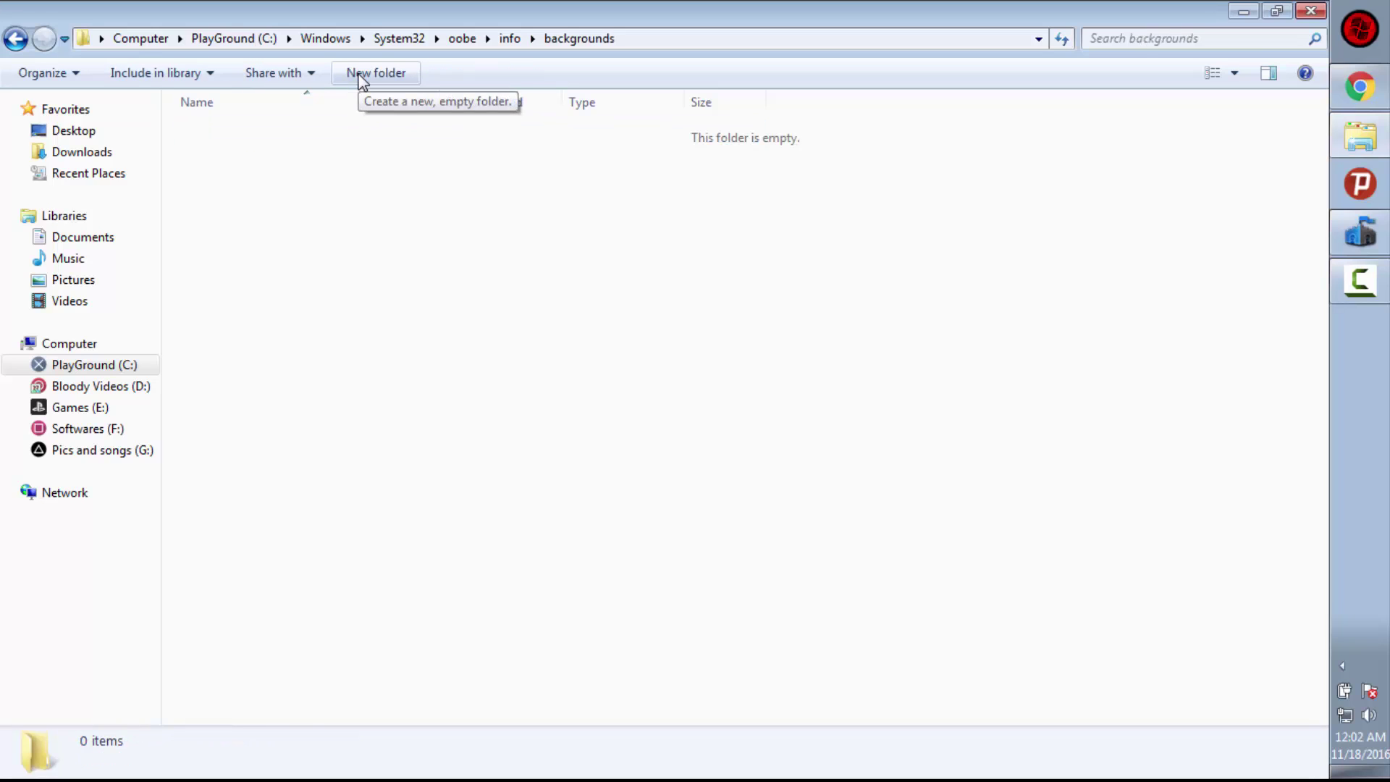
Step: Paste the face wallpaper into backgrounds and rename it backgroundDefault
{"action": "right_click", "coordinate": [481, 231]}
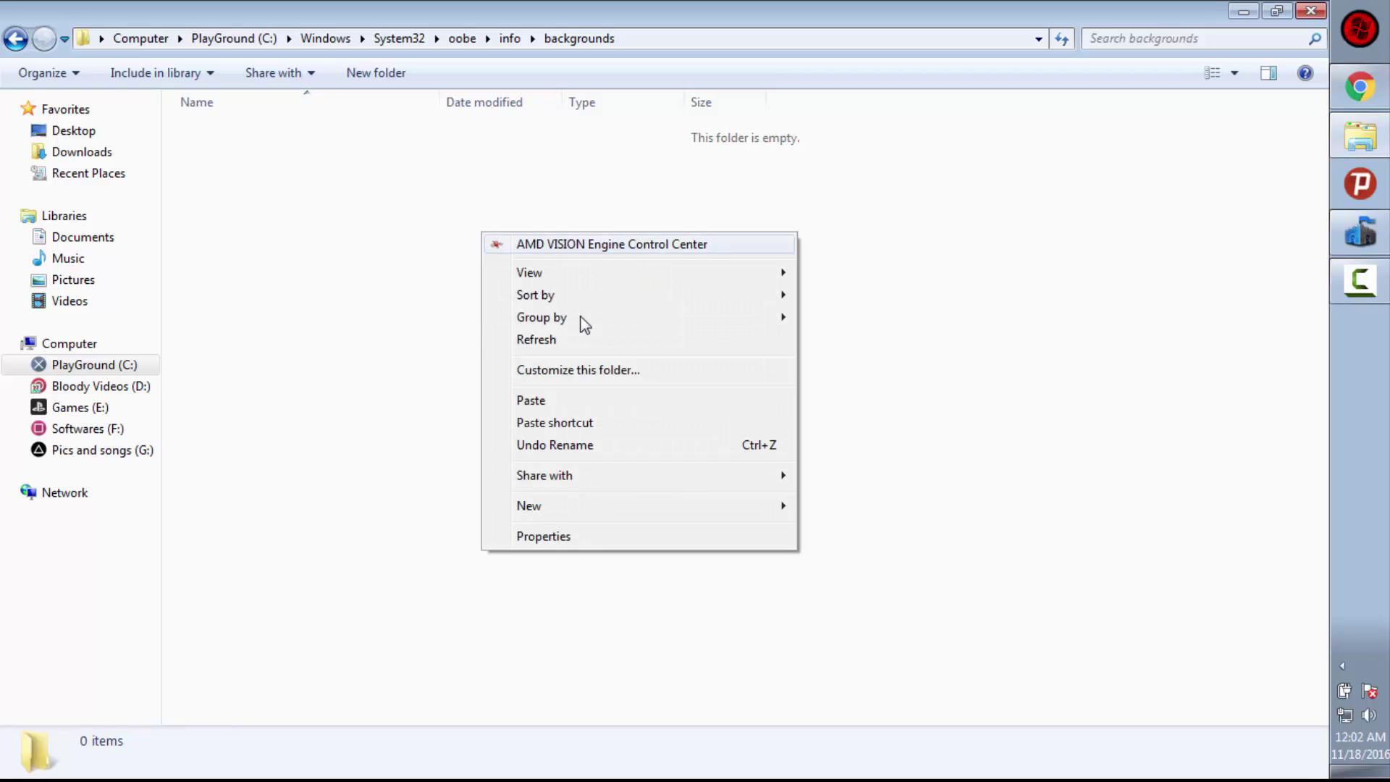
{"action": "left_click", "coordinate": [569, 400]}
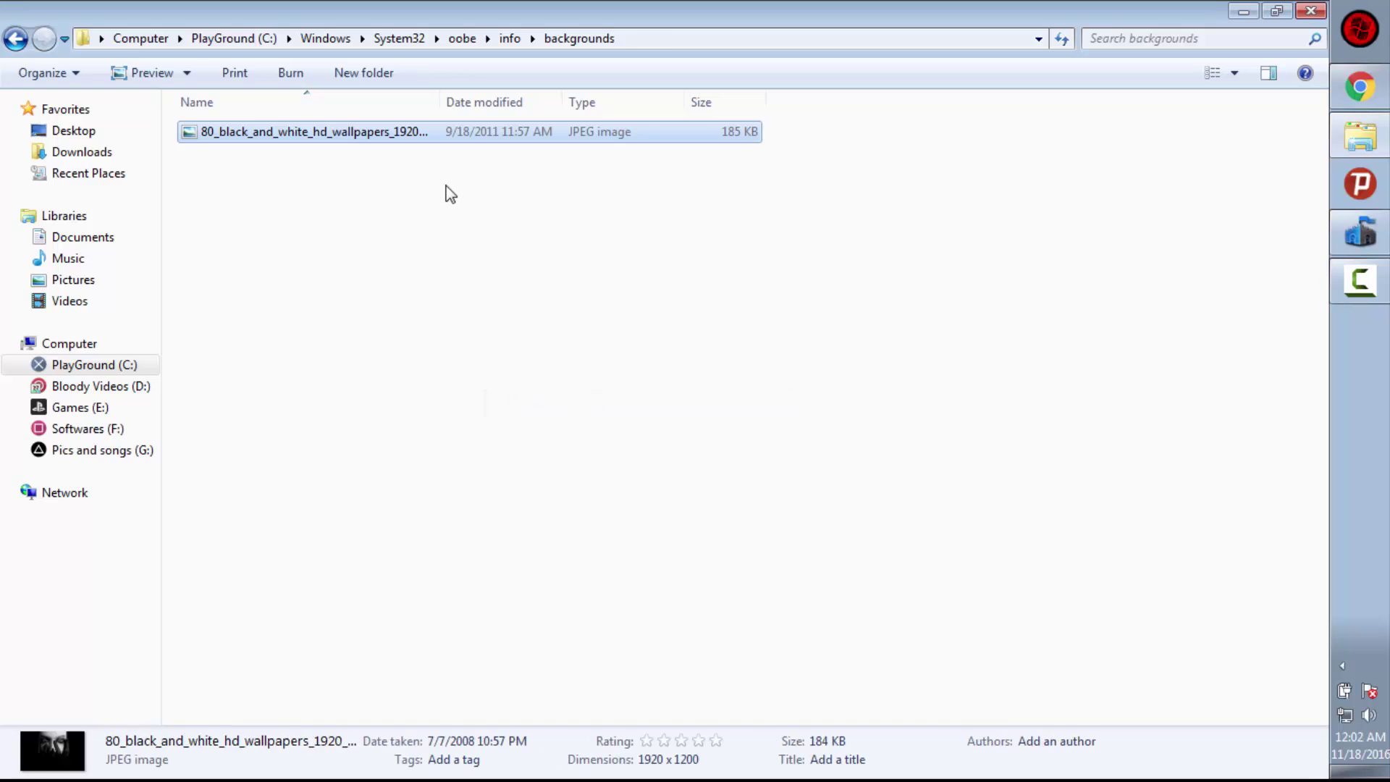
{"action": "left_click", "coordinate": [402, 134]}
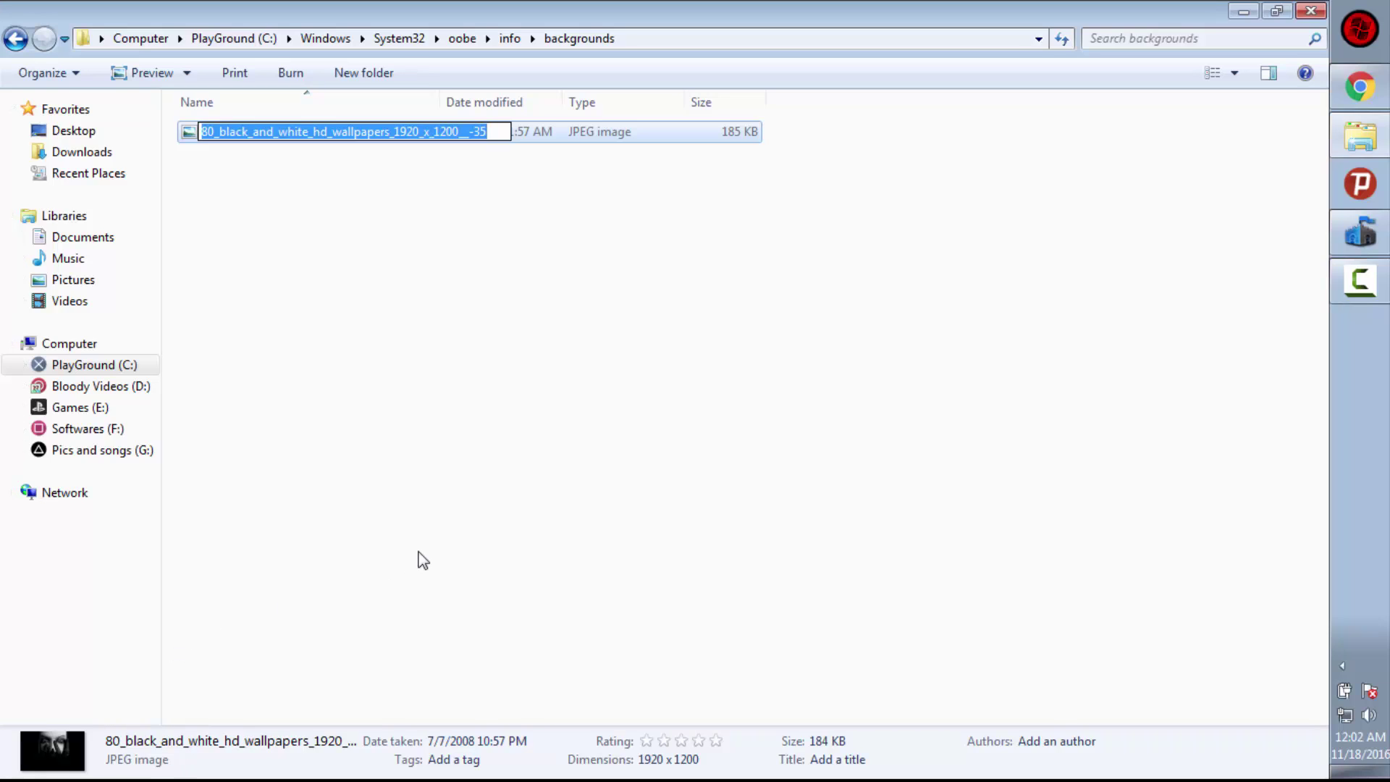
{"action": "type", "text": "ba"}
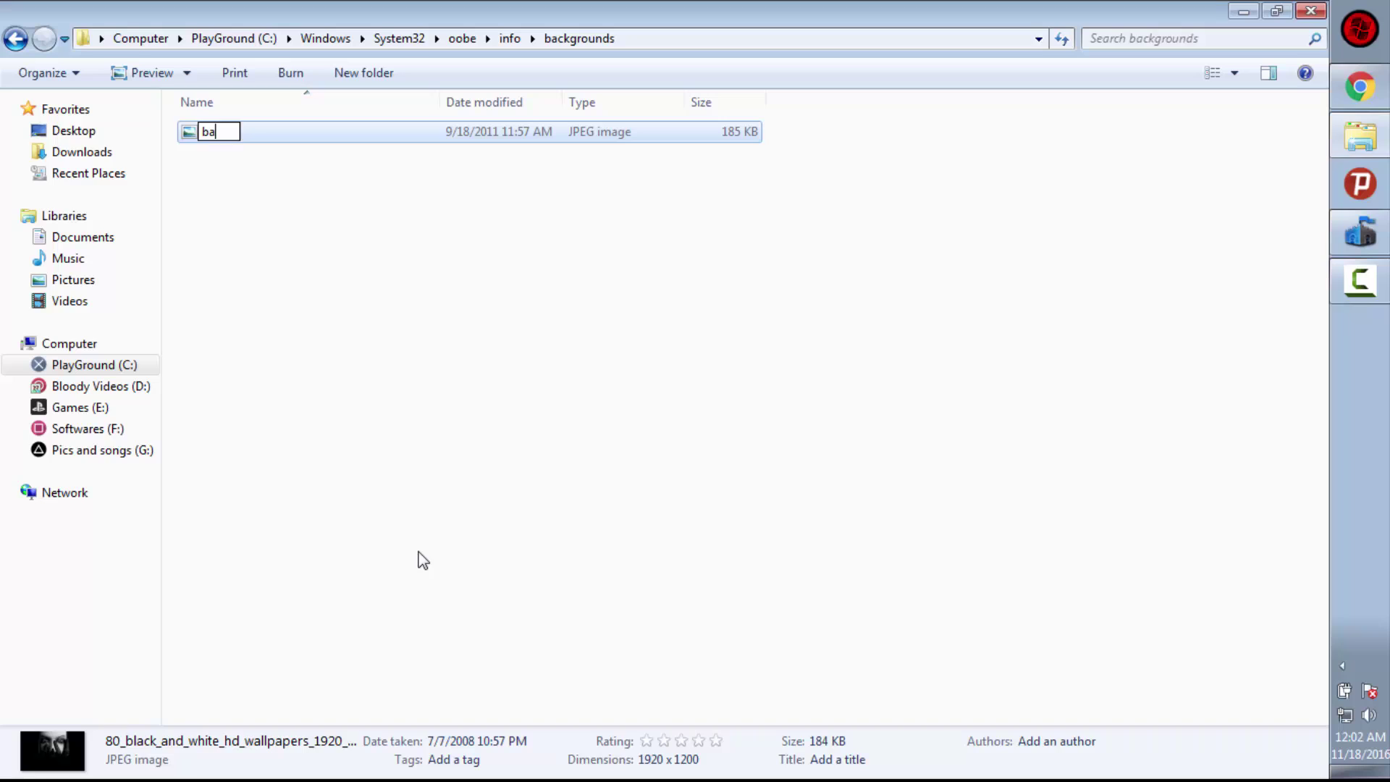
{"action": "type", "text": "ckgroundD"}
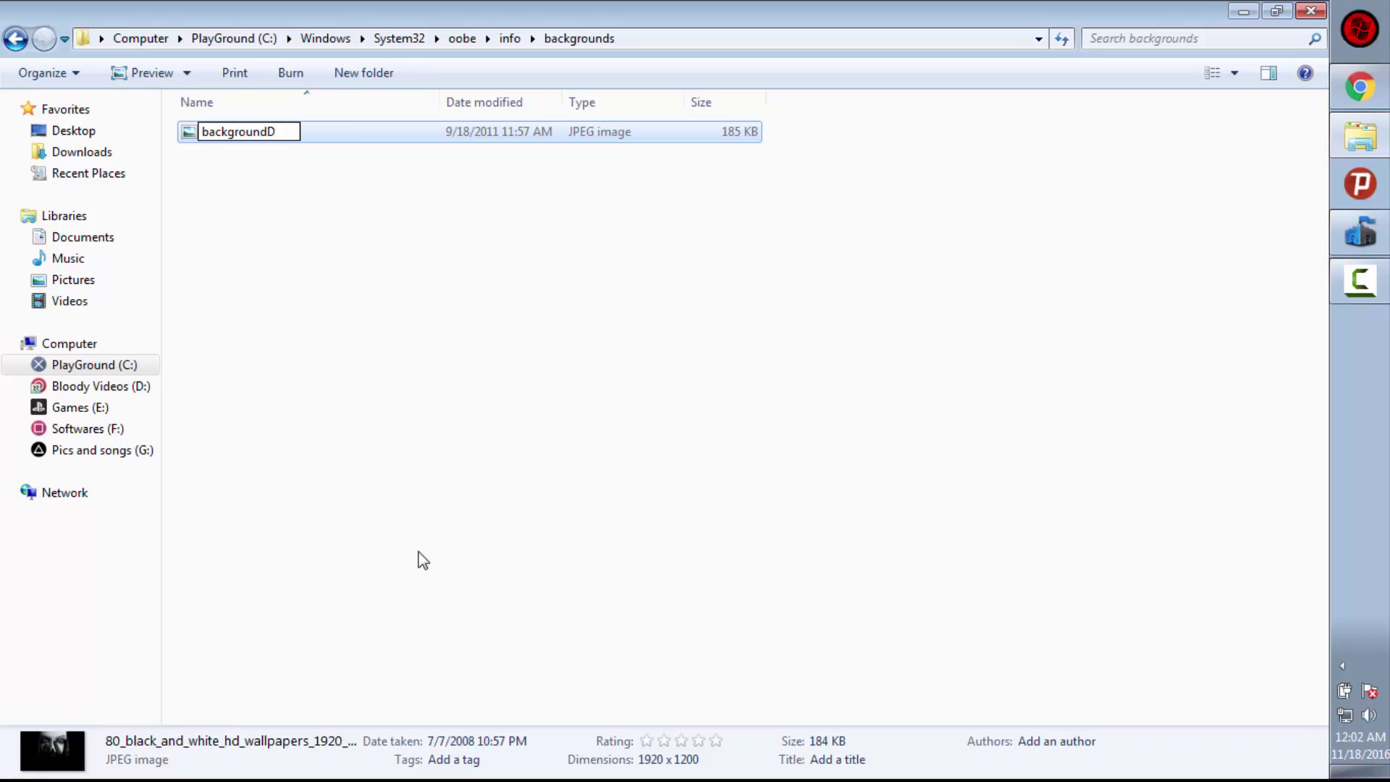
{"action": "type", "text": "efault"}
{"action": "key", "text": "Return"}
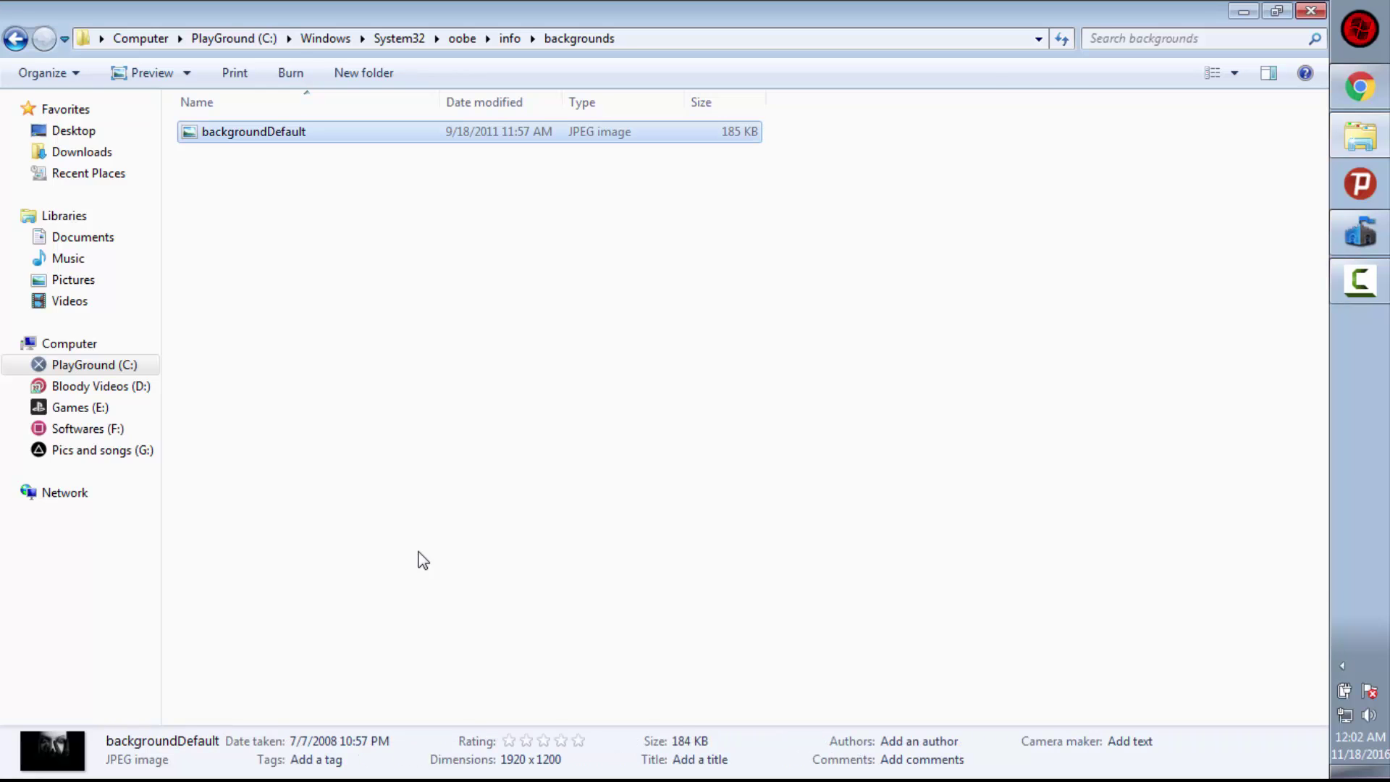
Step: Lock the PC to check the face wallpaper logon screen, unlock with the account password, and minimise Explorer
{"action": "key", "text": "super"}
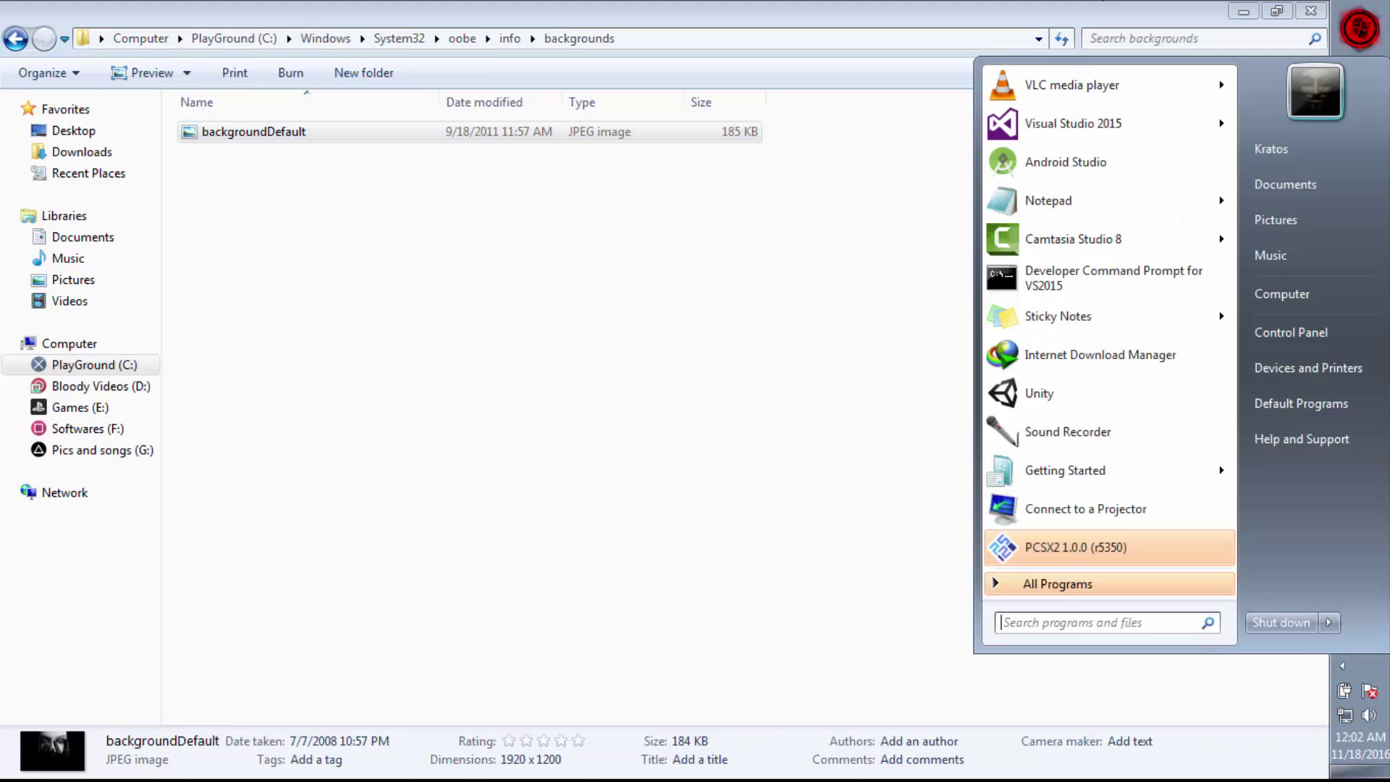
{"action": "left_click", "coordinate": [1332, 624]}
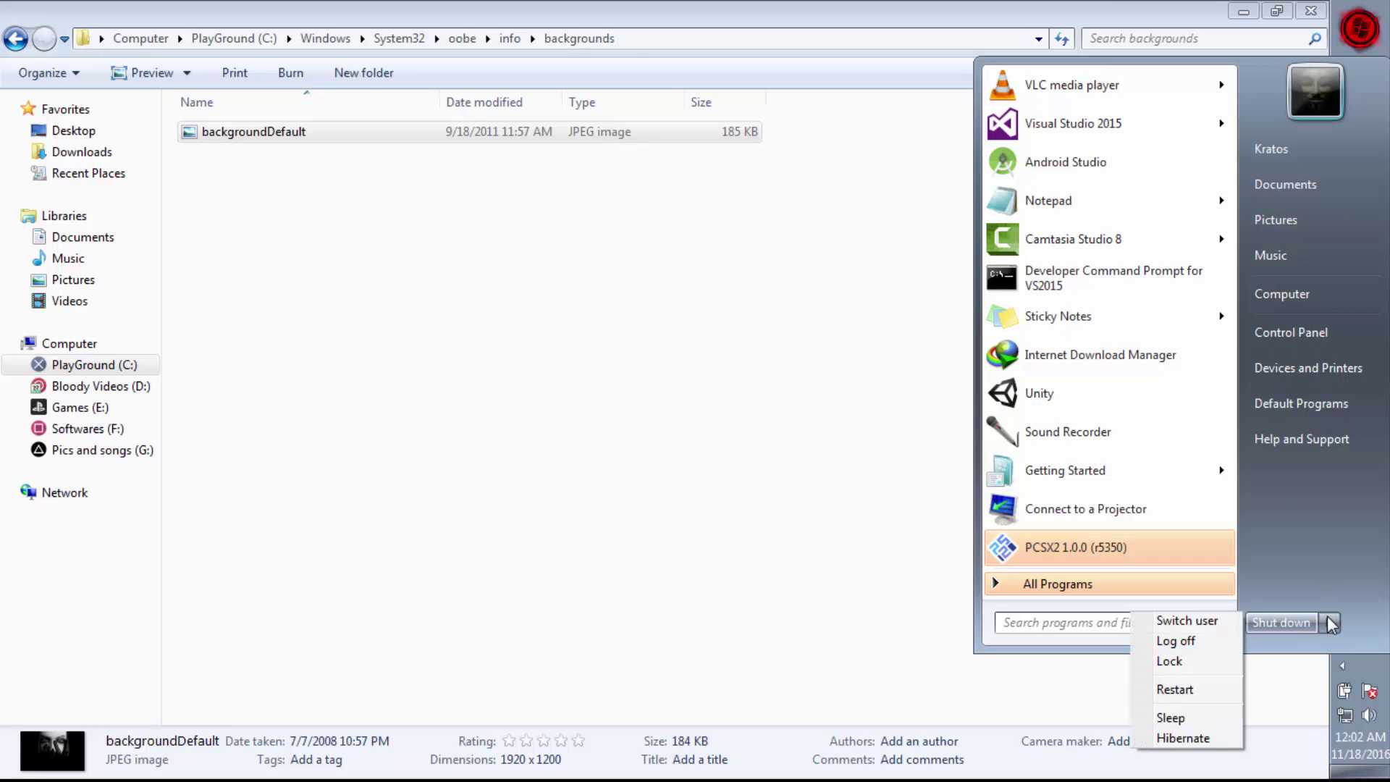
{"action": "left_click", "coordinate": [1174, 667]}
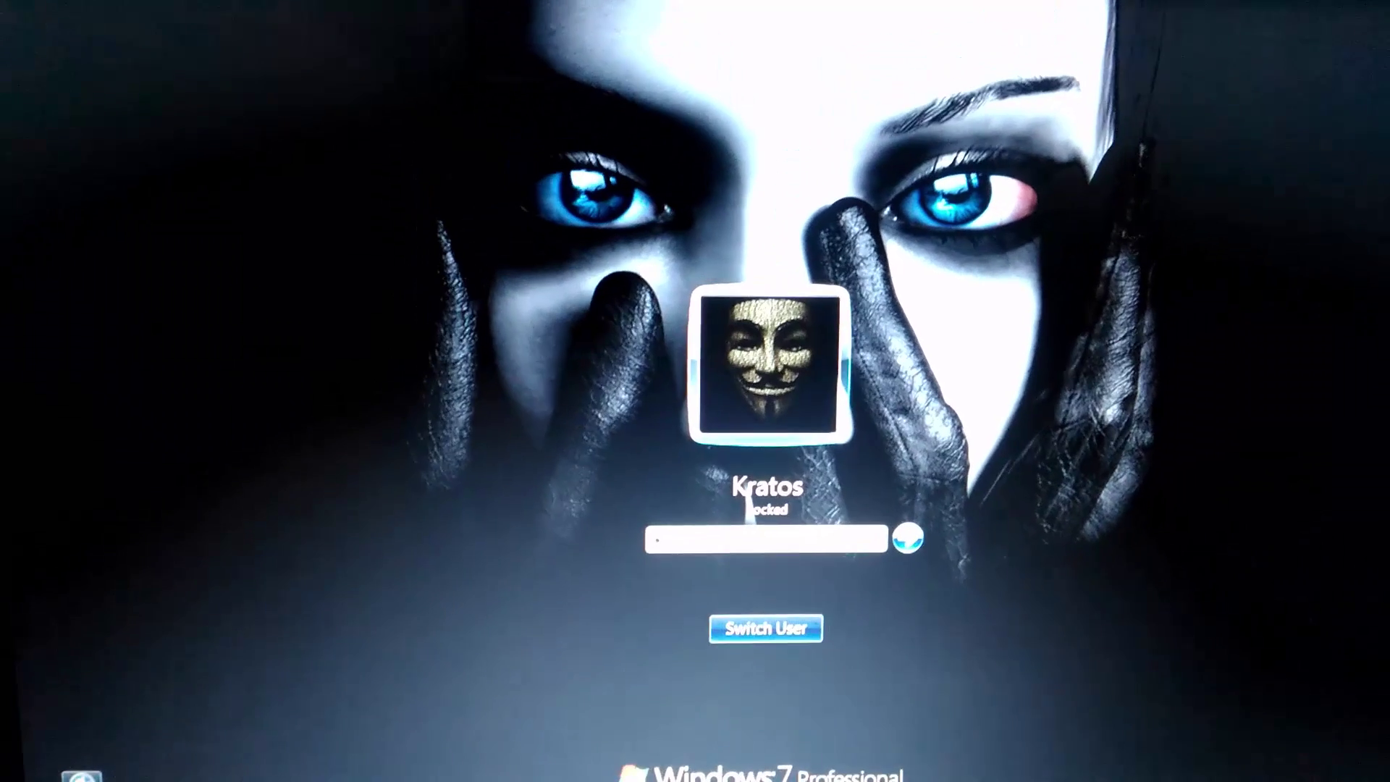
{"action": "type", "text": "•"}
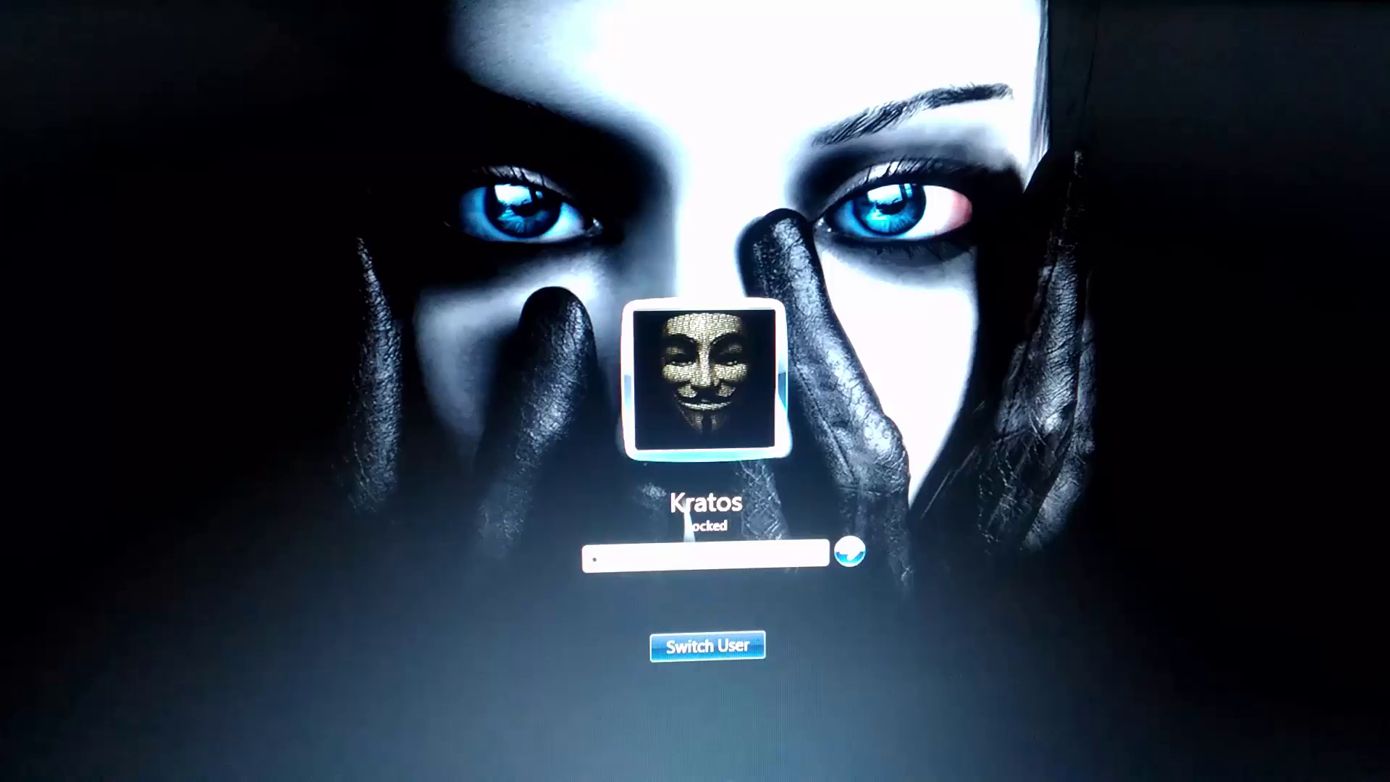
{"action": "type", "text": "•••••"}
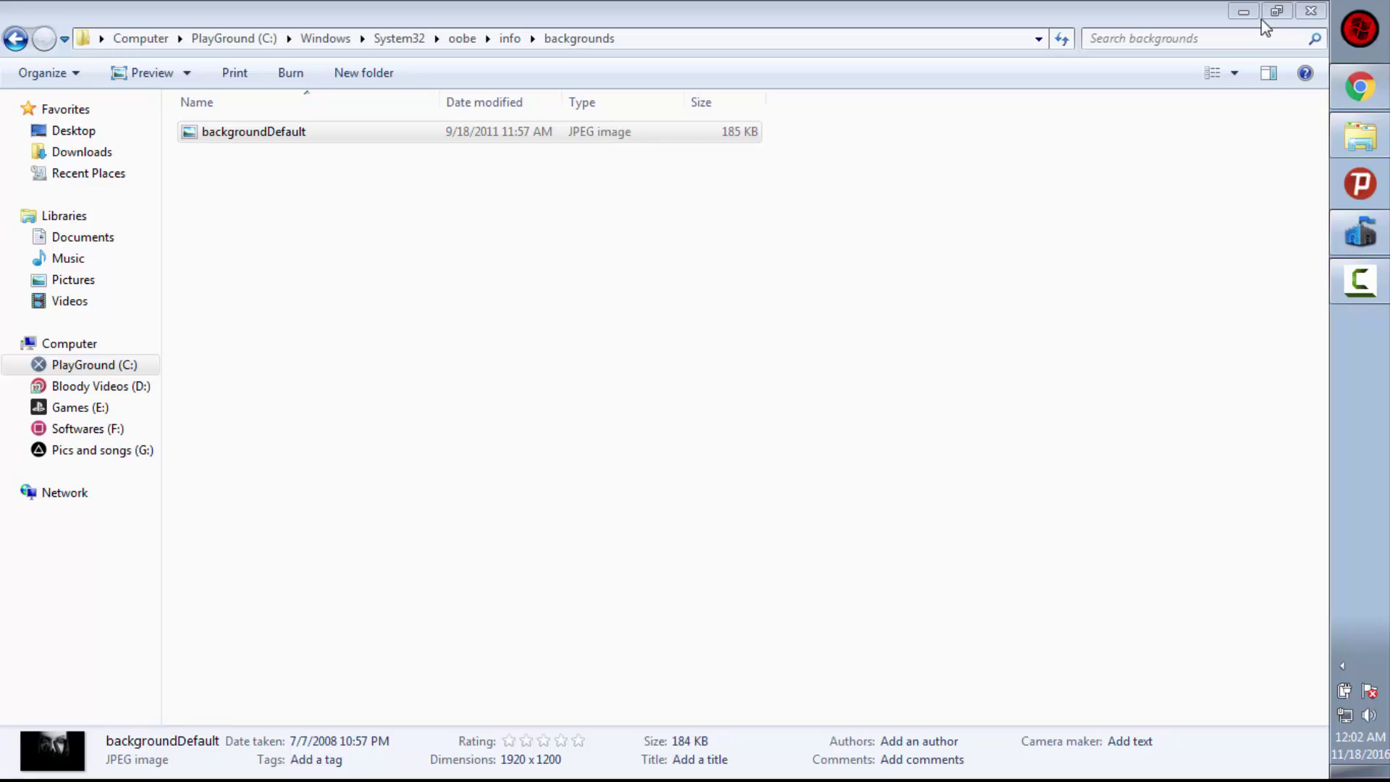
{"action": "left_click", "coordinate": [1243, 11]}
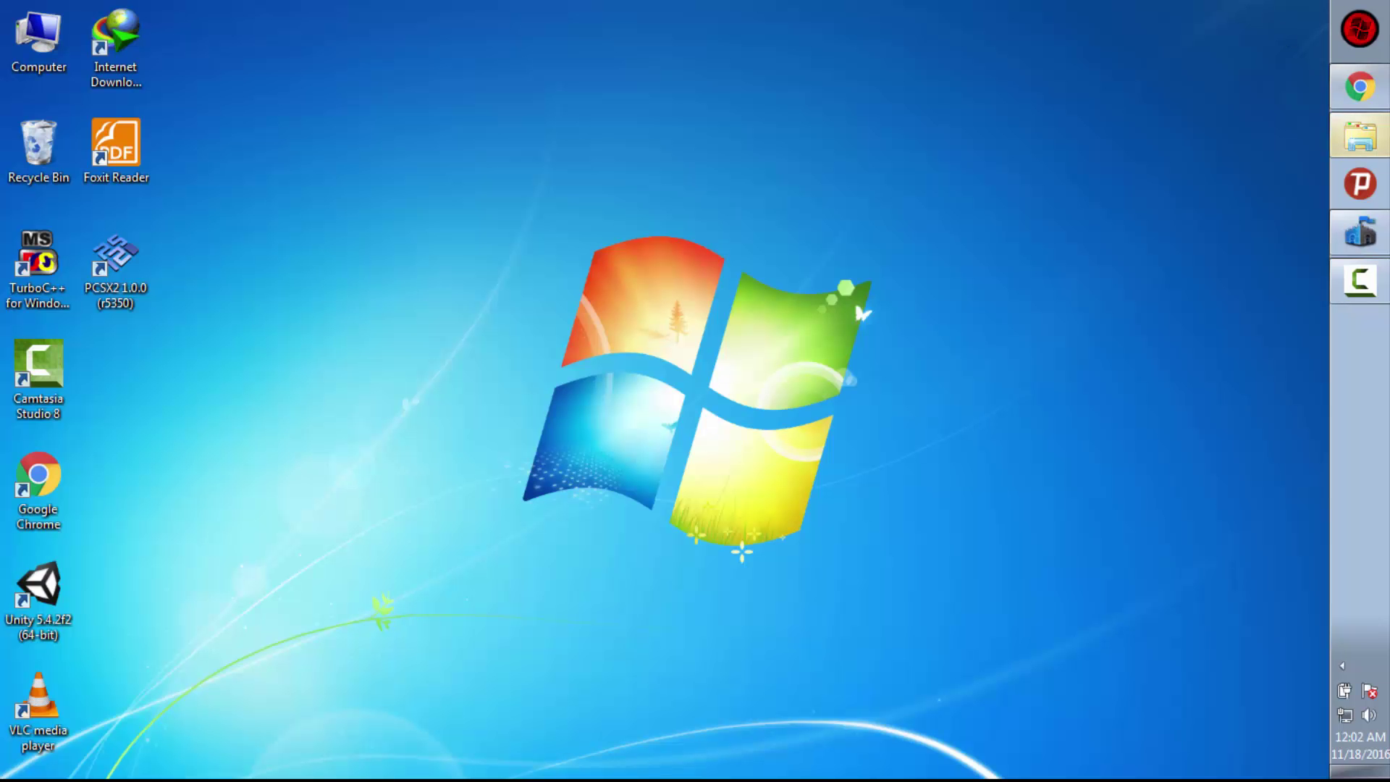